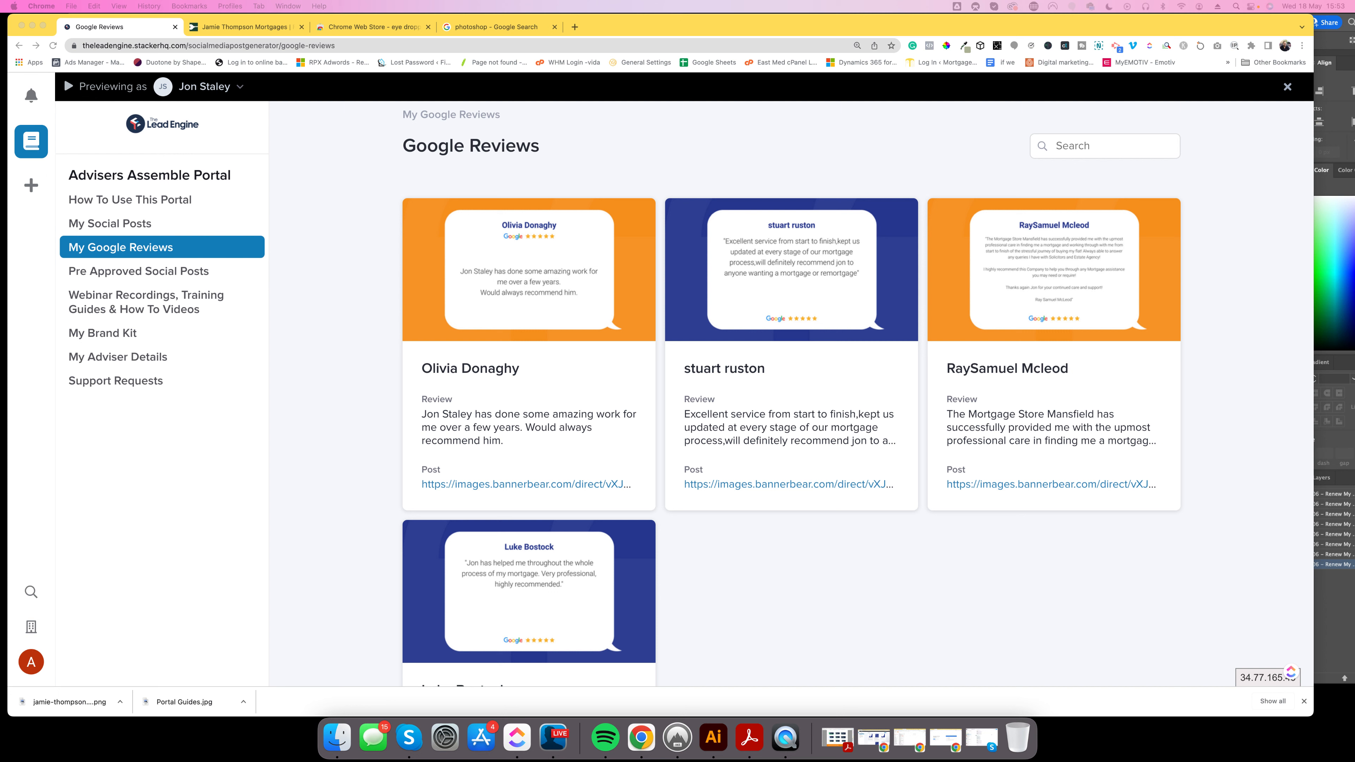
View the first Google review's enlarged image, then return to the Google Reviews list.
click(641, 319)
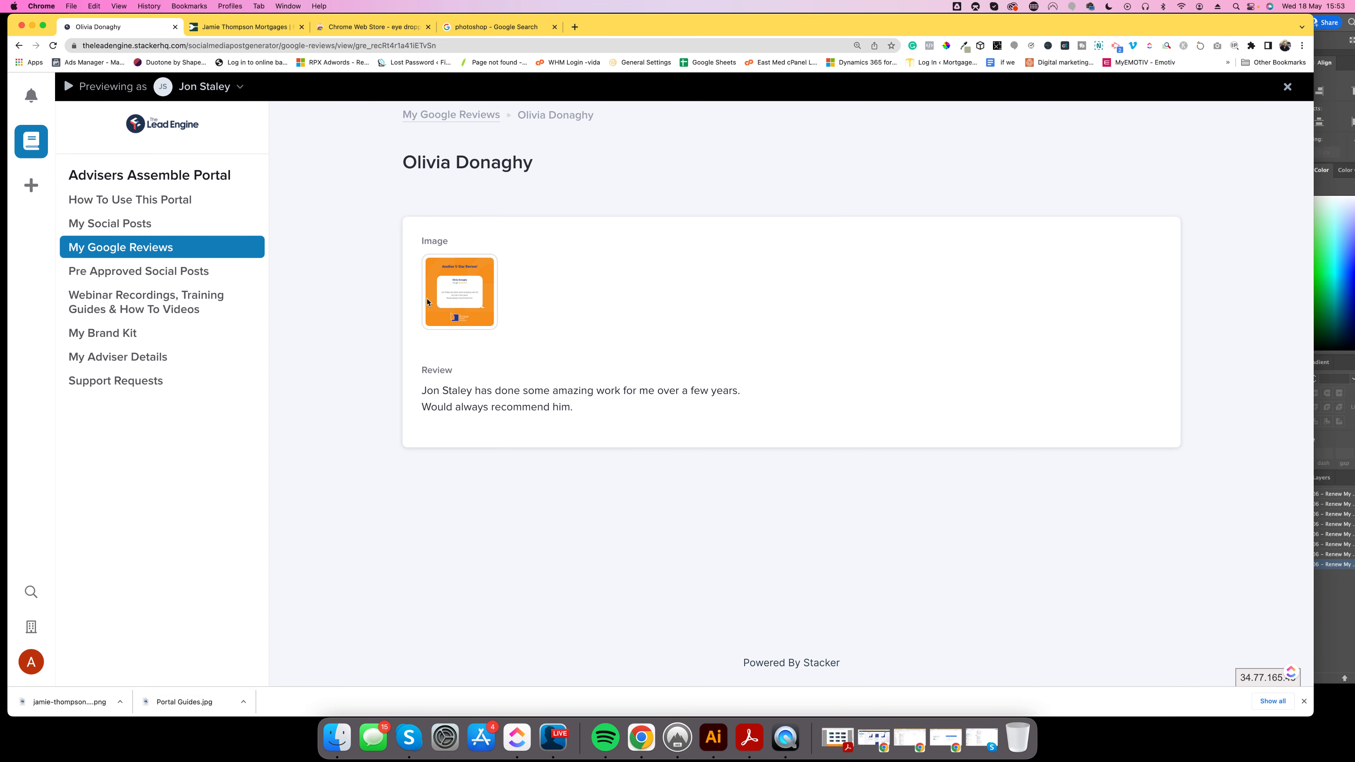
click(488, 320)
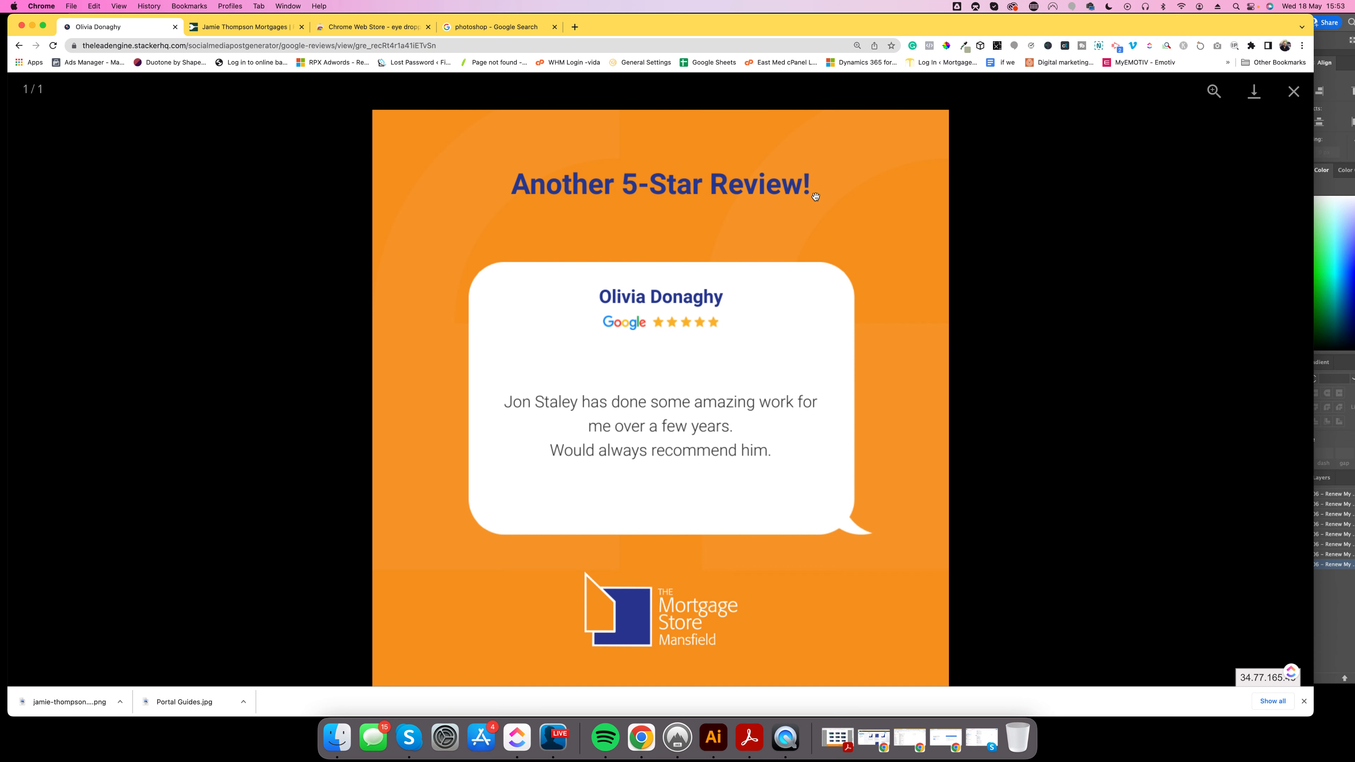
click(1293, 93)
click(130, 250)
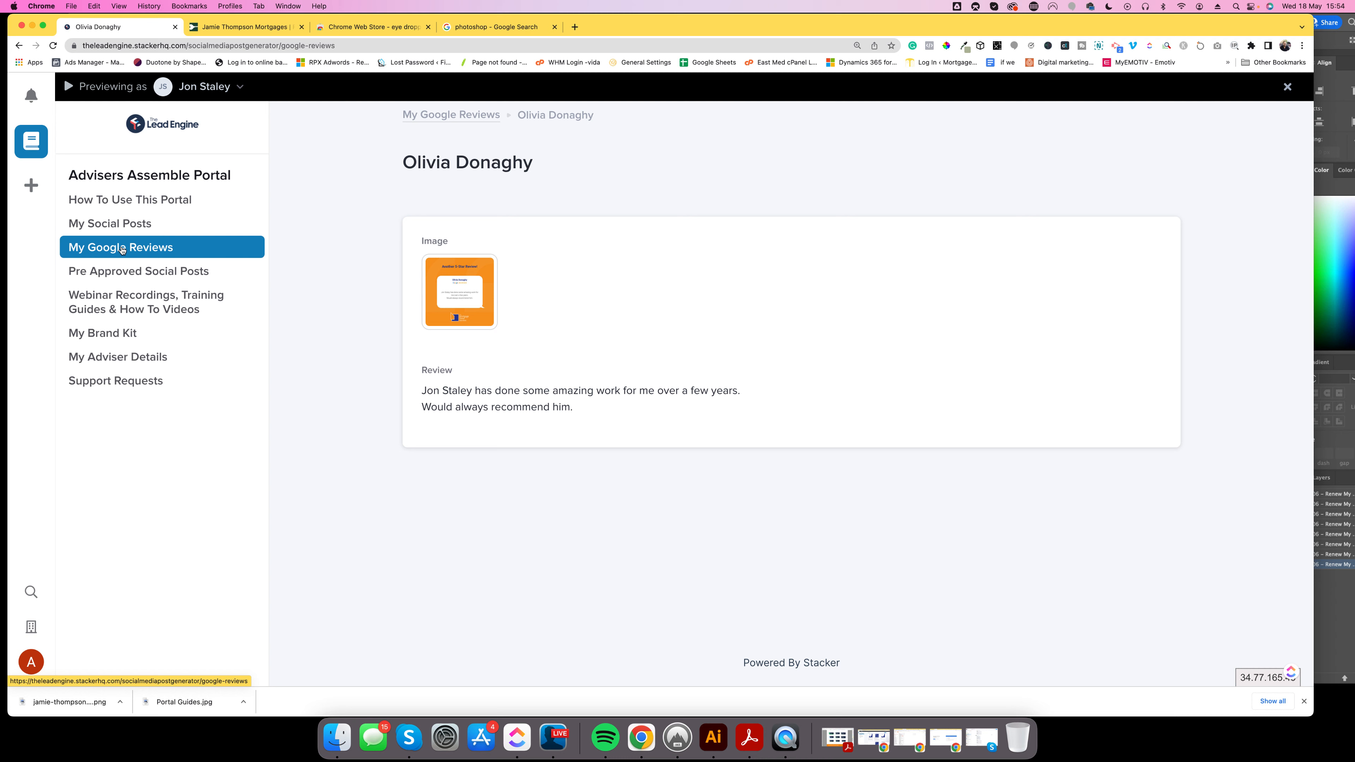
Open the second Google review and view its enlarged blue review image.
click(690, 309)
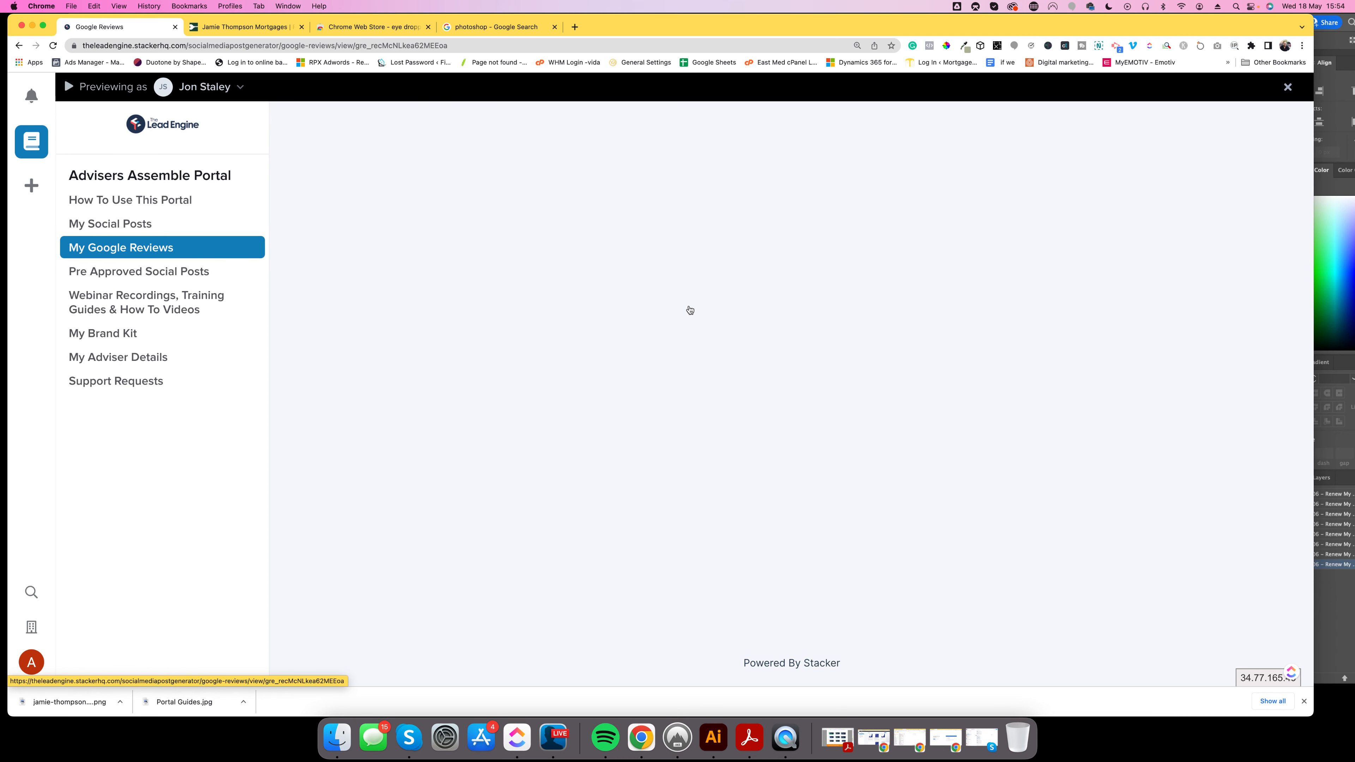
click(443, 298)
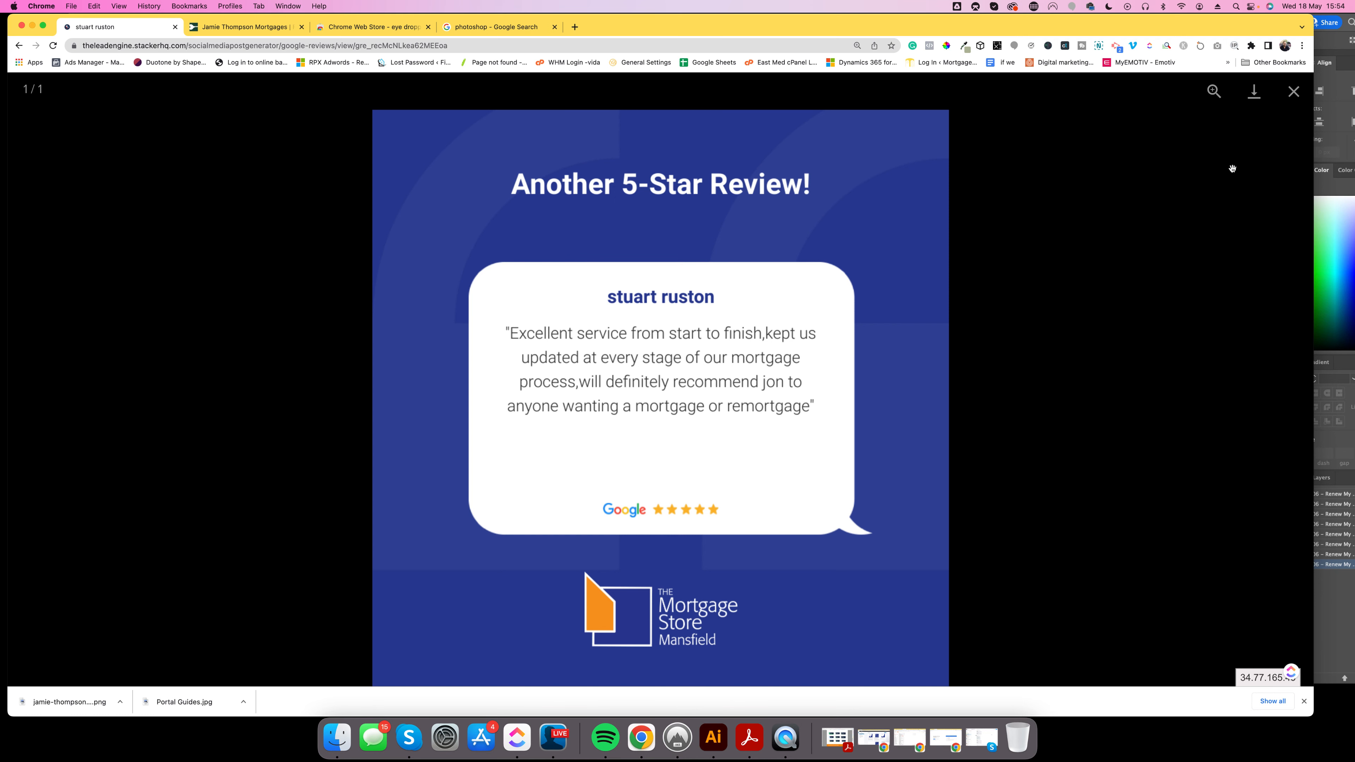
click(1292, 93)
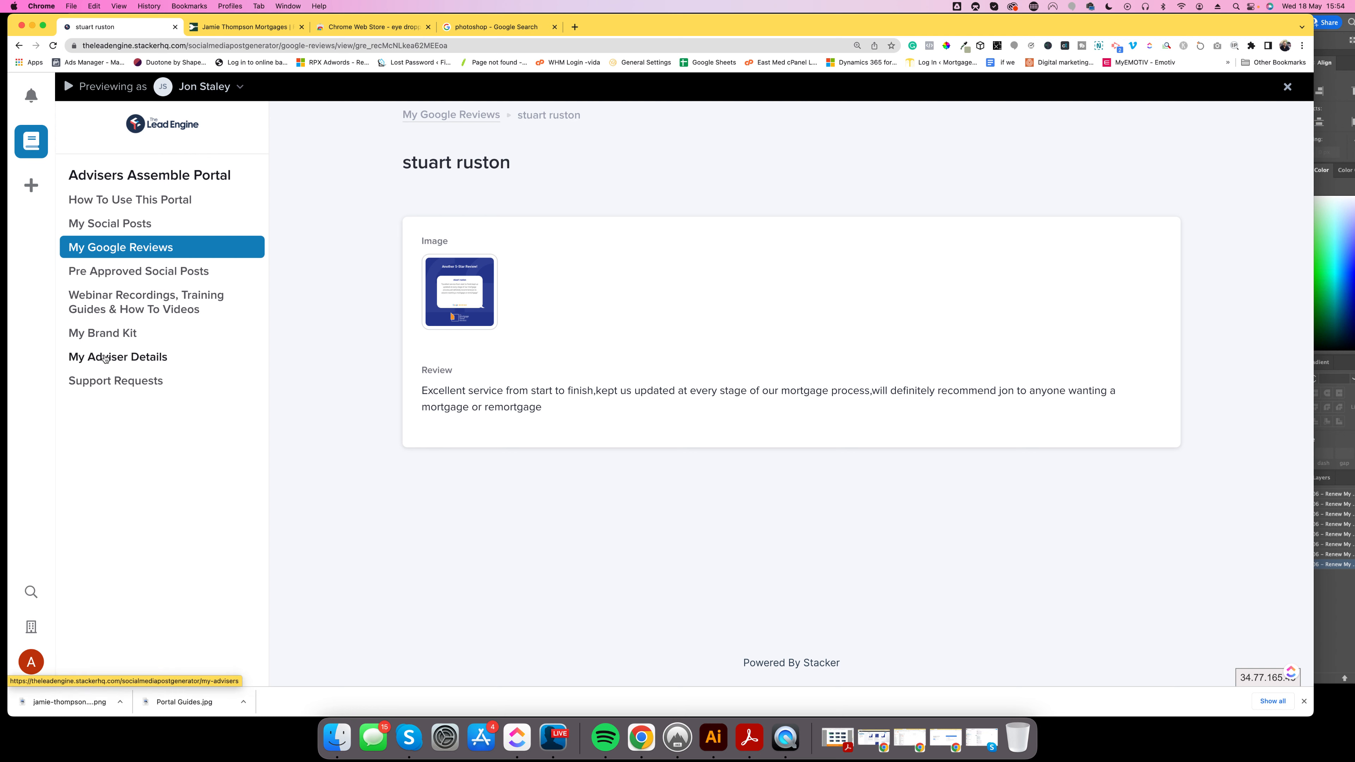
click(122, 338)
Review The Mortgage Store Mansfield brand card (primary colour #283990) and open the Previewing as list.
scroll(537, 453, down, 1)
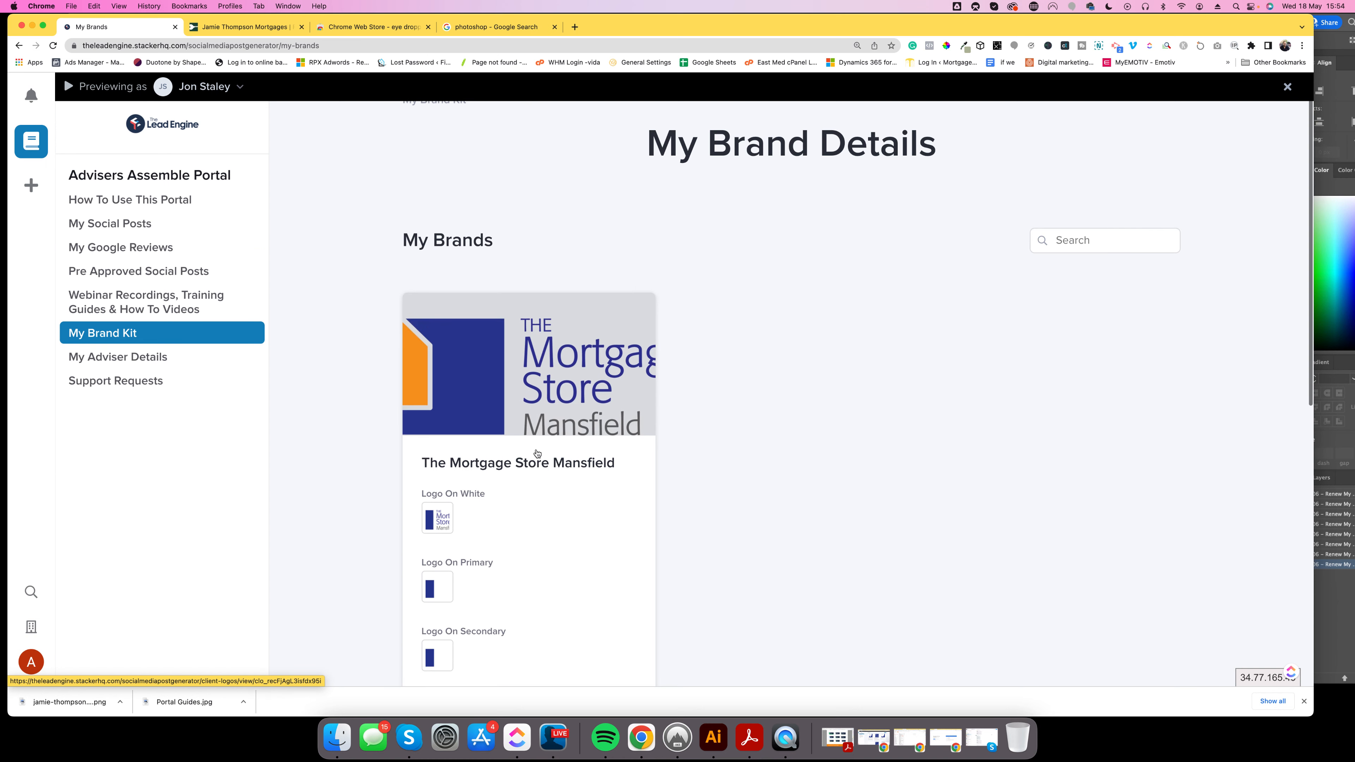
scroll(537, 453, down, 10)
scroll(509, 460, up, 10)
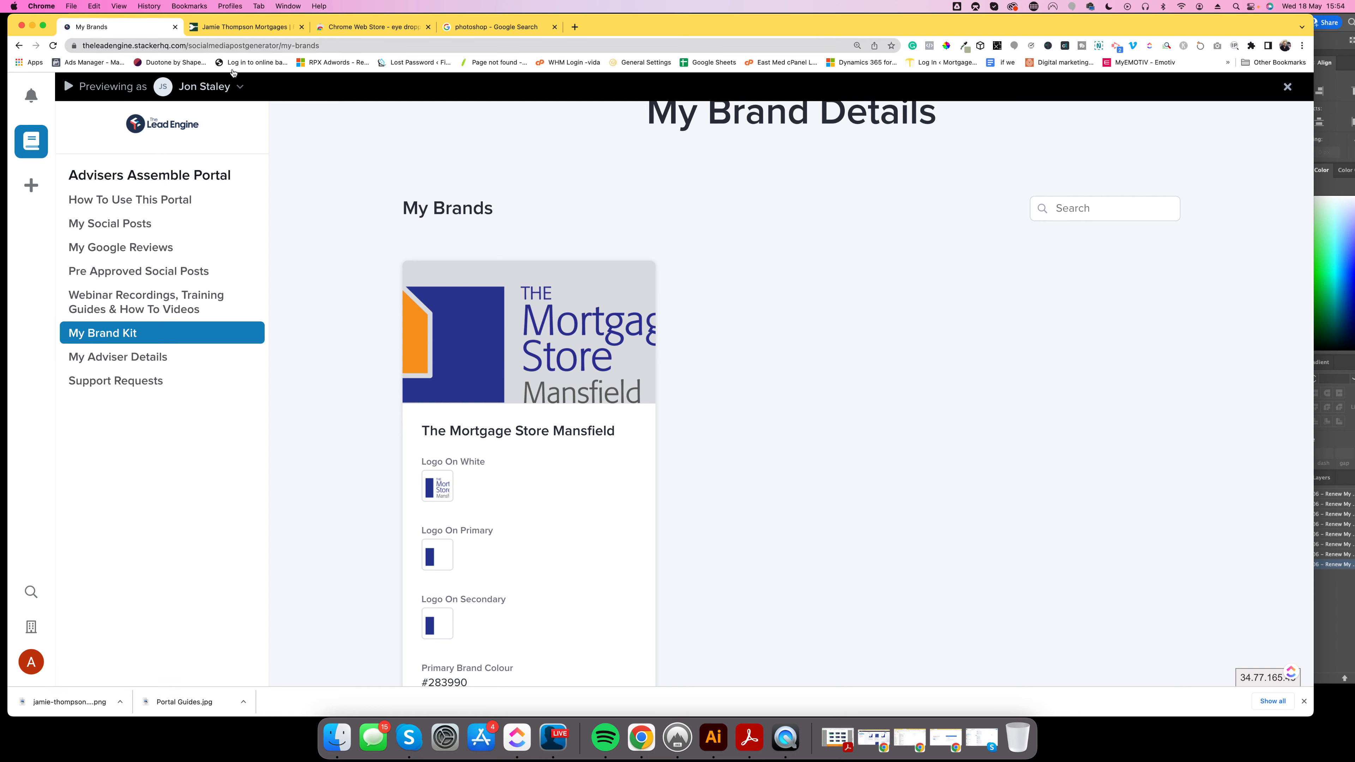
click(238, 87)
scroll(187, 309, down, 5)
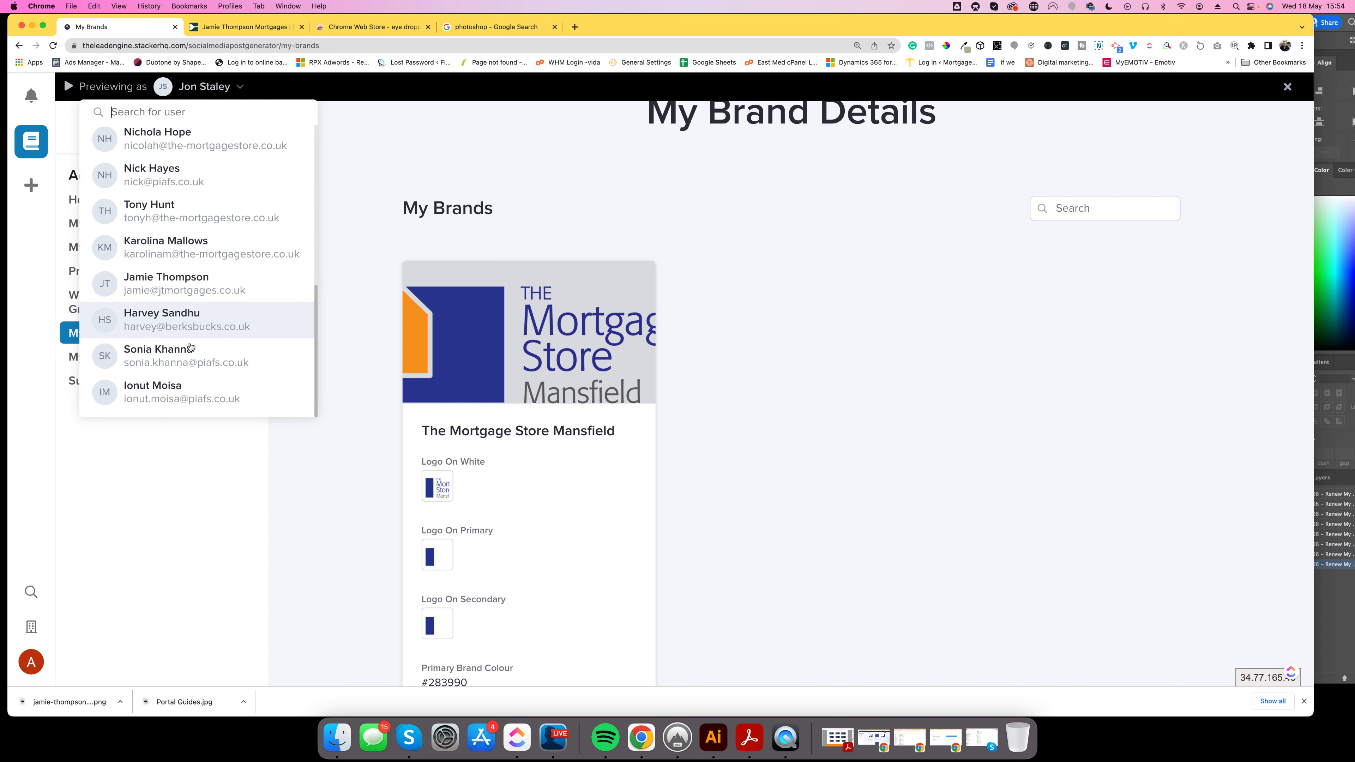
Switch the portal preview to the other mortgage adviser.
scroll(185, 216, up, 5)
scroll(185, 216, down, 5)
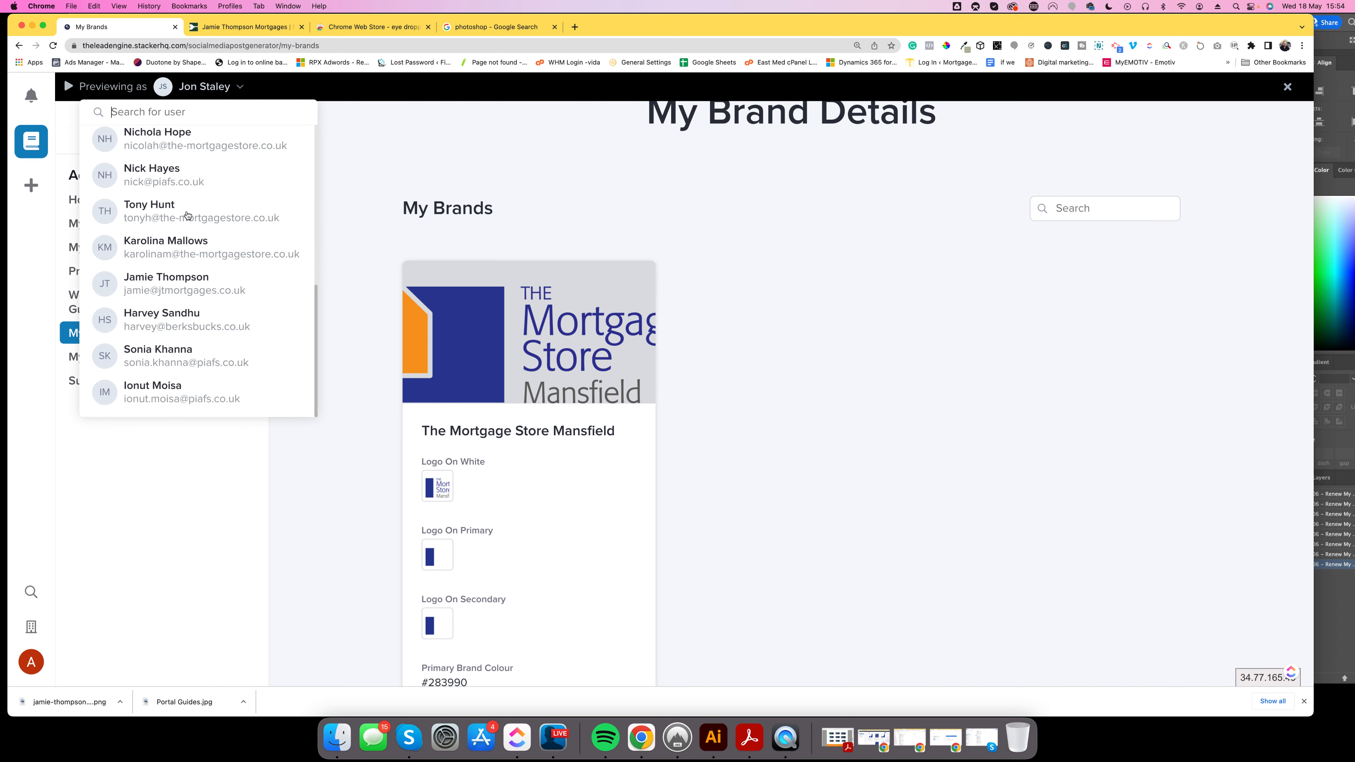
click(162, 293)
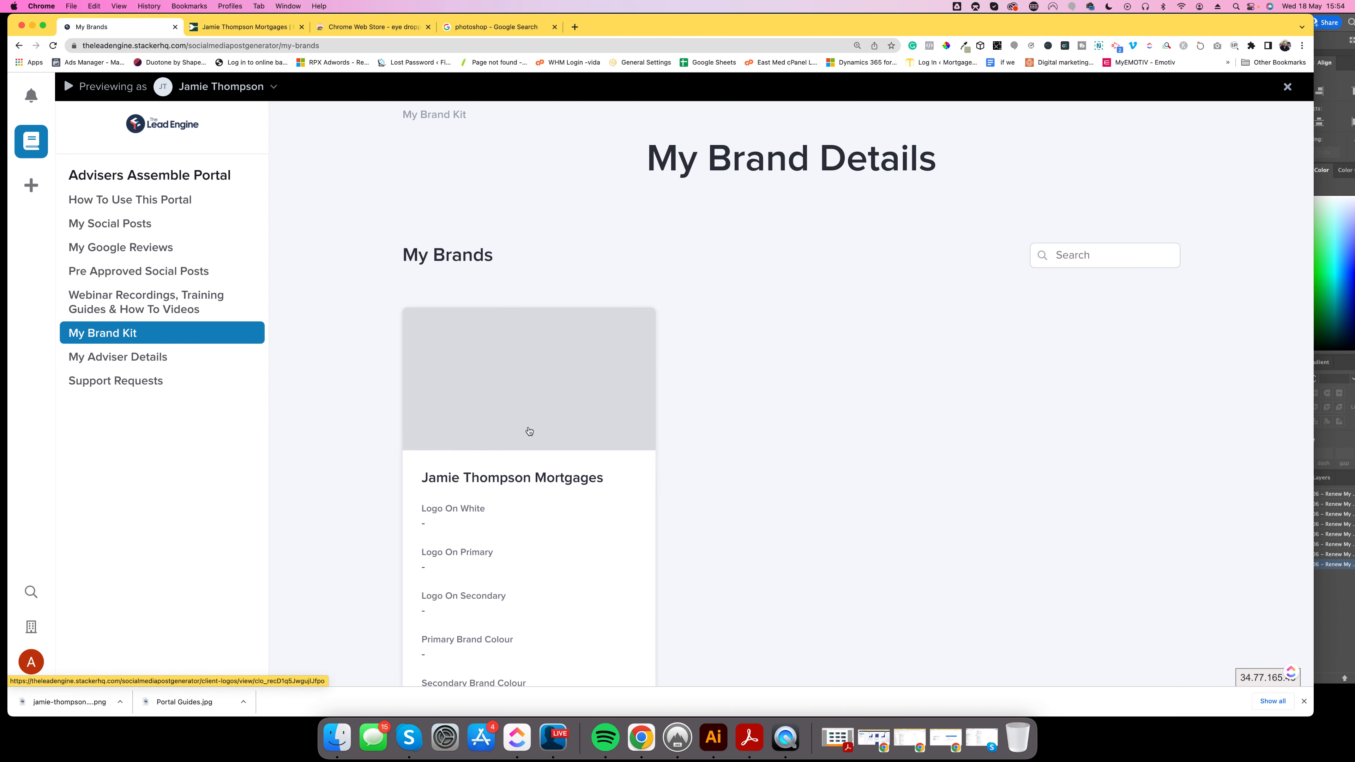
scroll(580, 453, down, 2)
scroll(581, 453, down, 10)
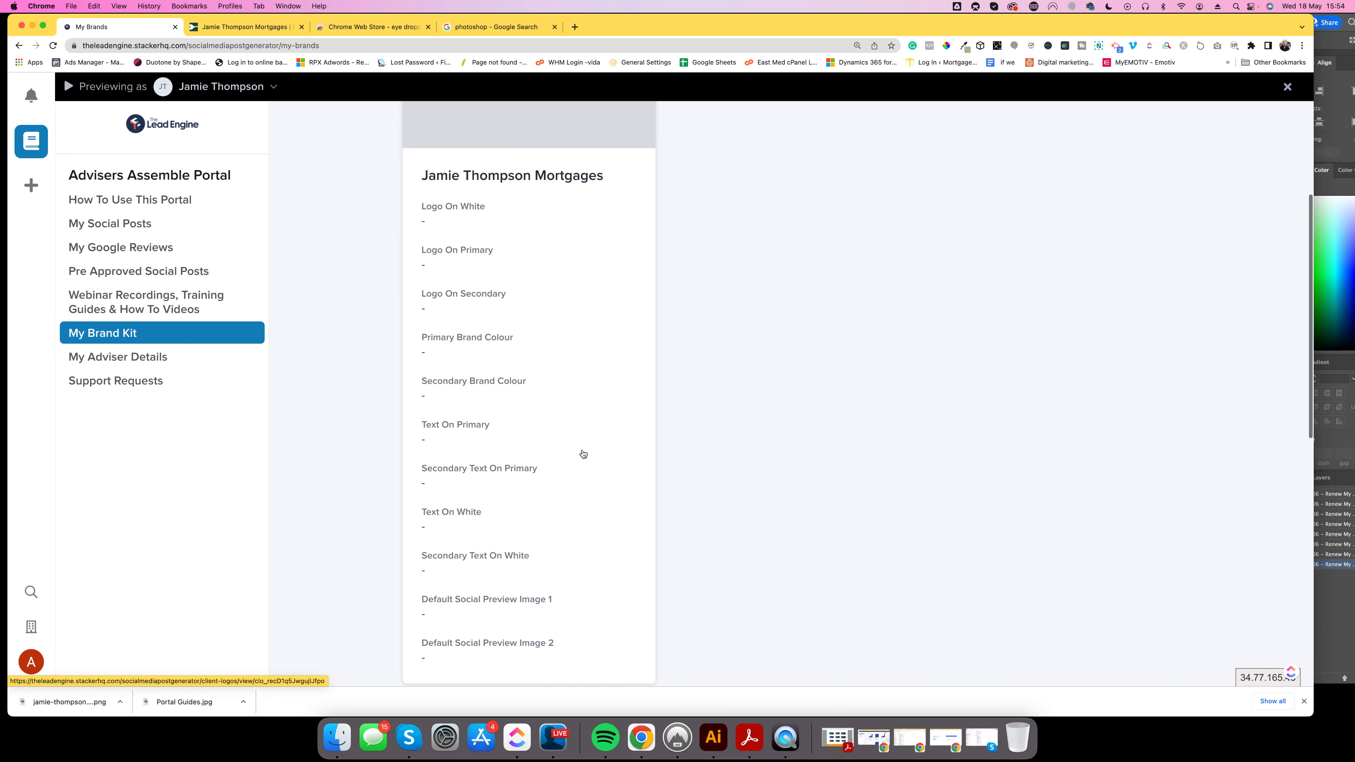
scroll(583, 454, up, 12)
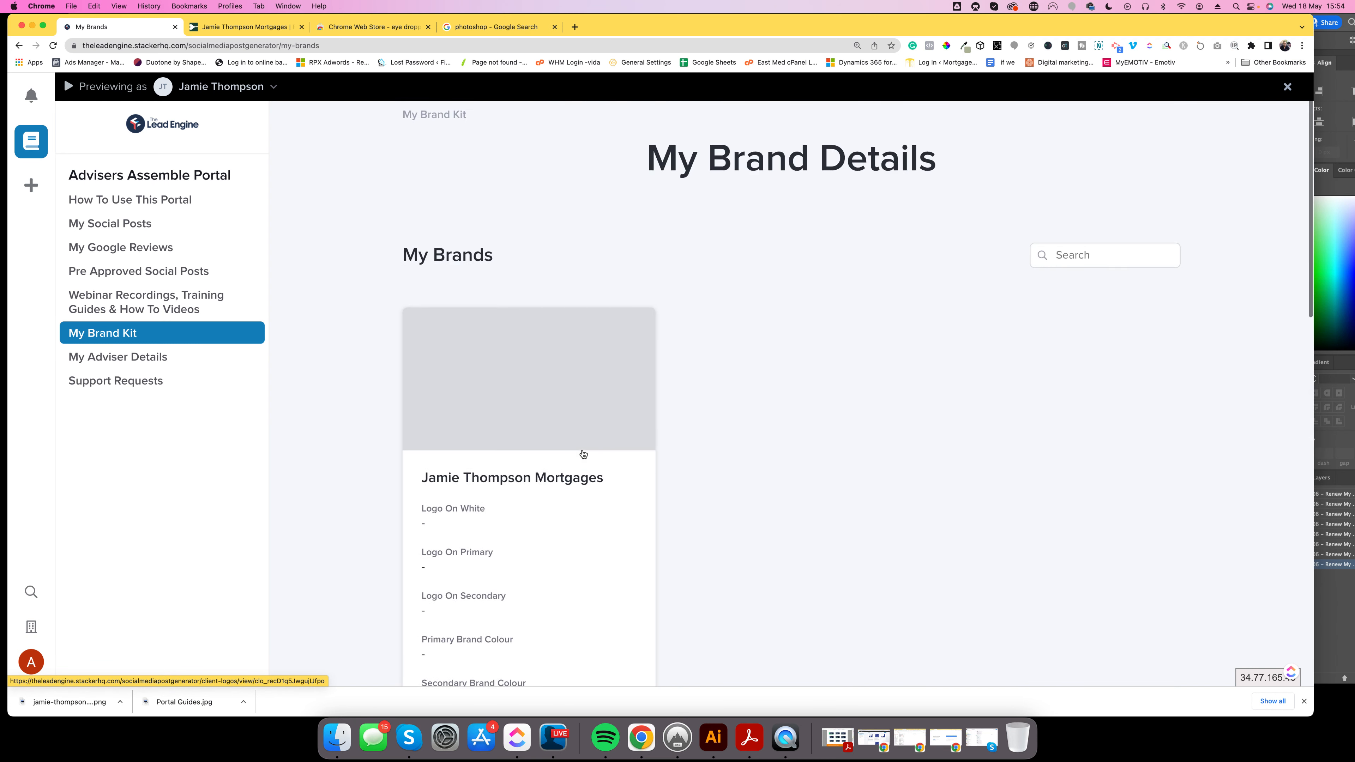
Open the adviser's empty brand kit record, check their website, and put the record in edit mode.
click(484, 480)
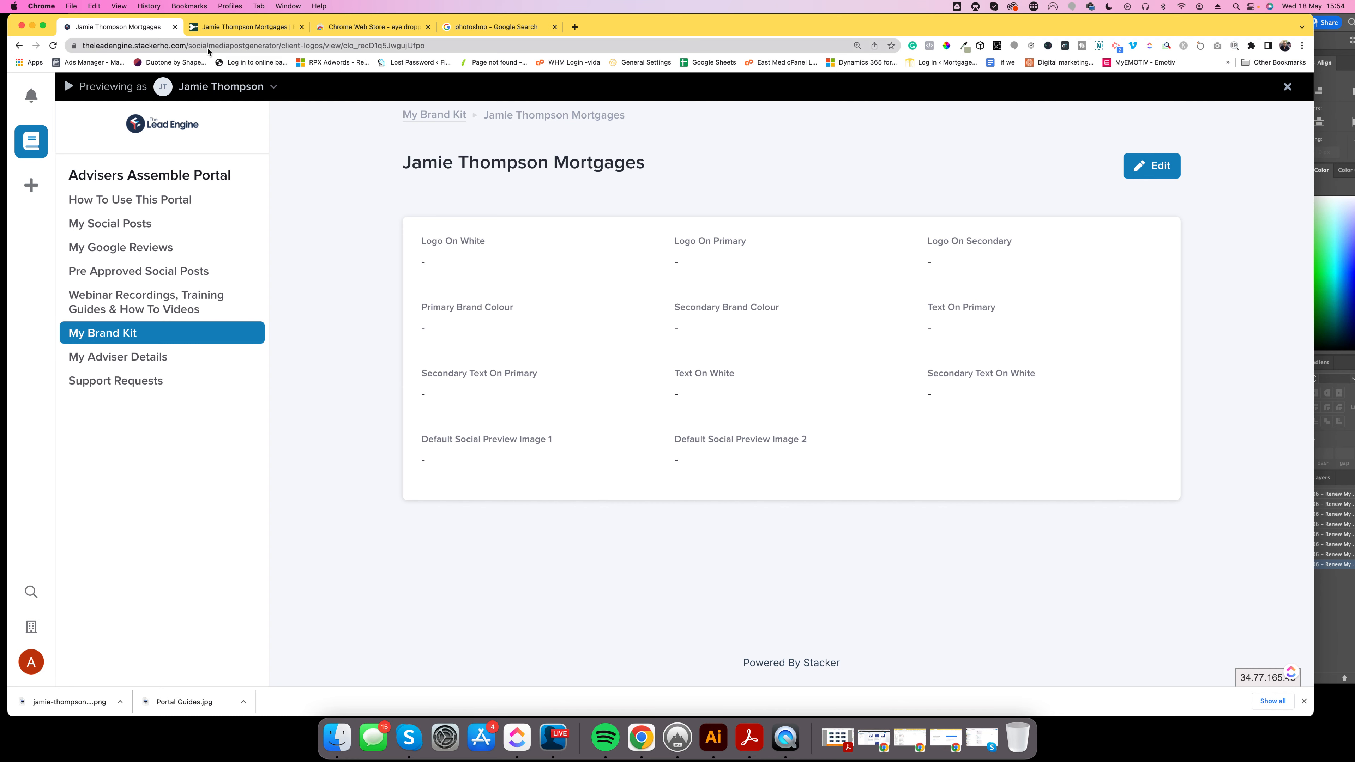
click(222, 30)
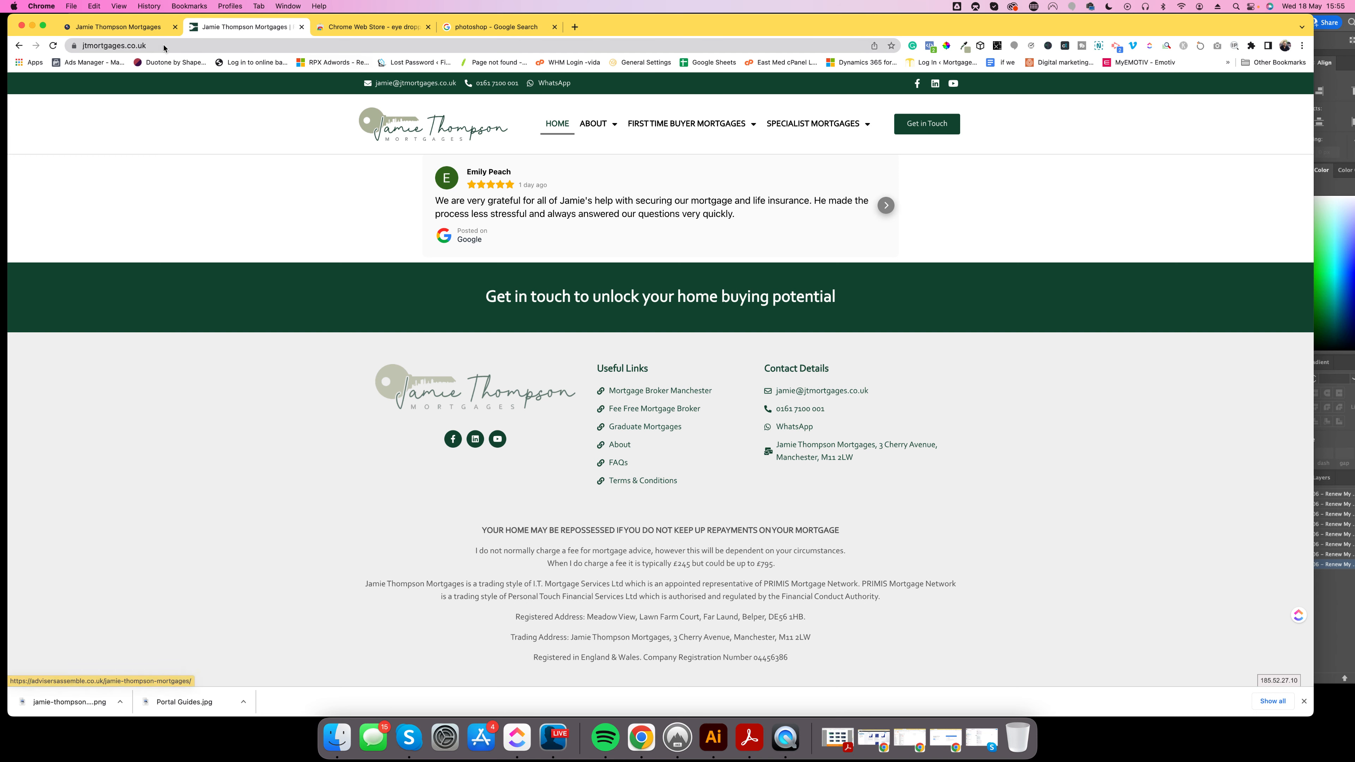
click(135, 31)
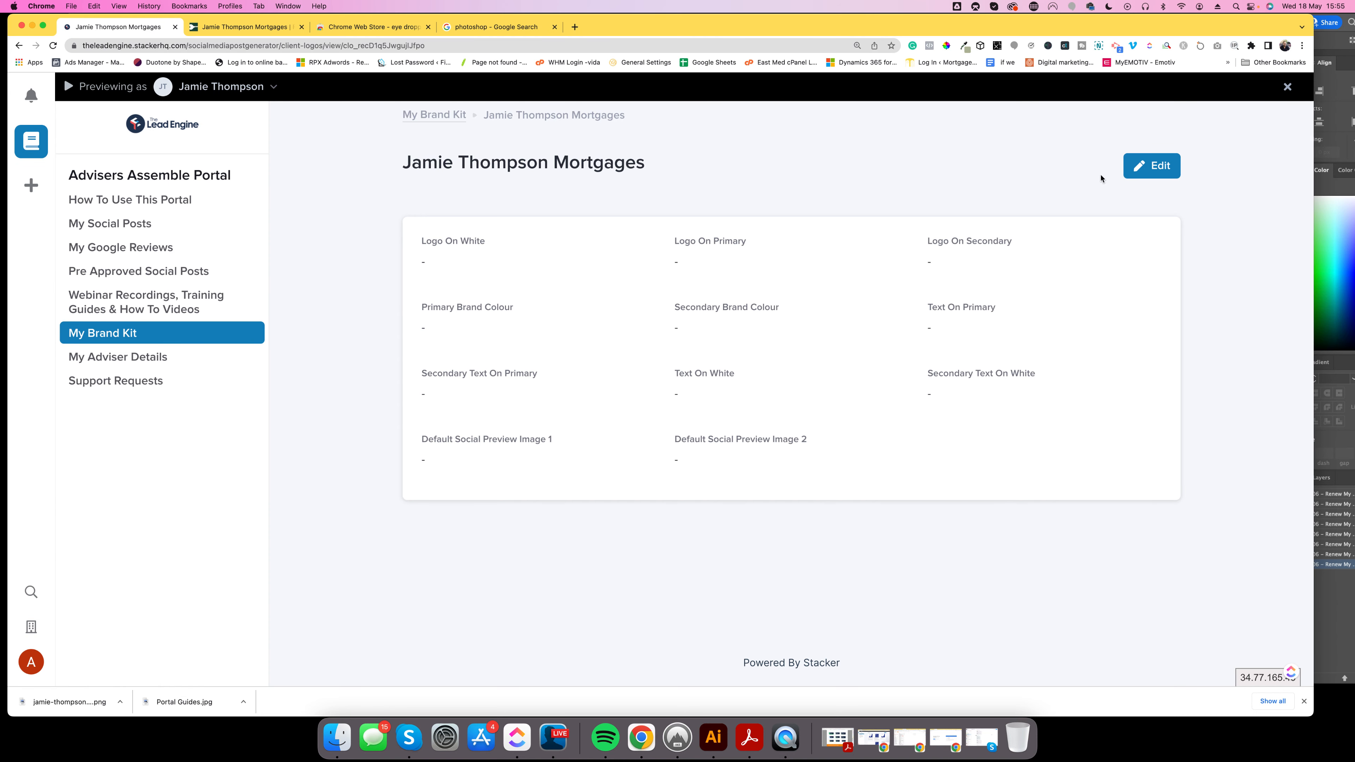
click(1158, 167)
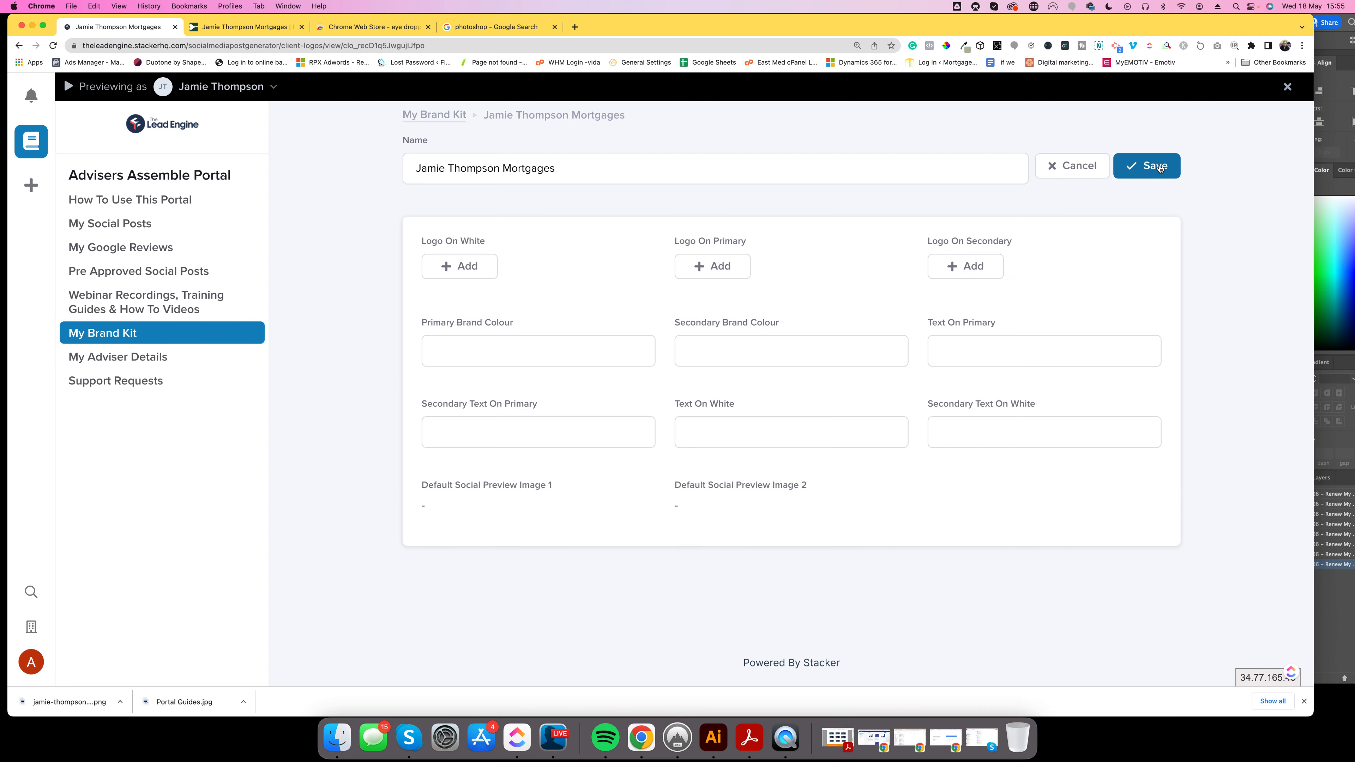
Upload the adviser's full-colour logo PNG from Finder as the Logo On White image.
click(458, 266)
click(120, 702)
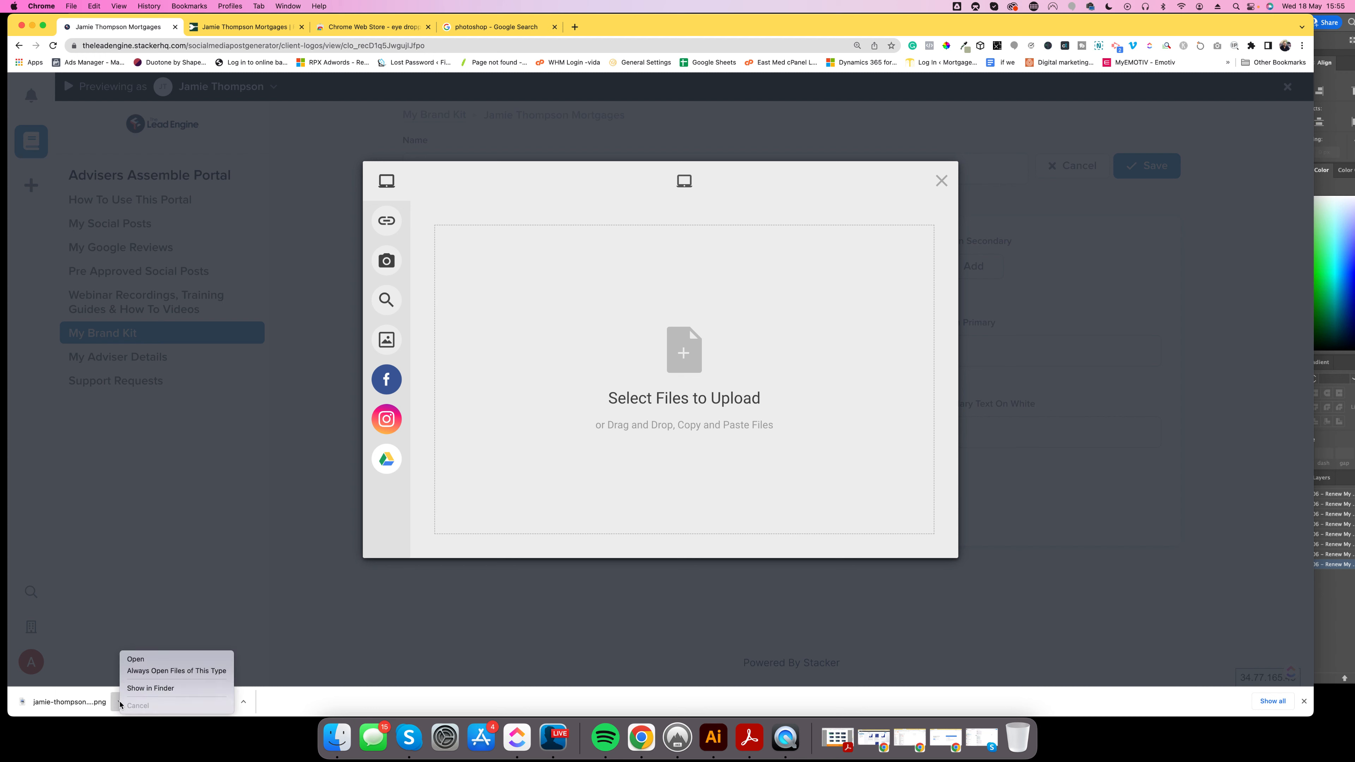
click(142, 691)
drag(928, 401, 683, 355)
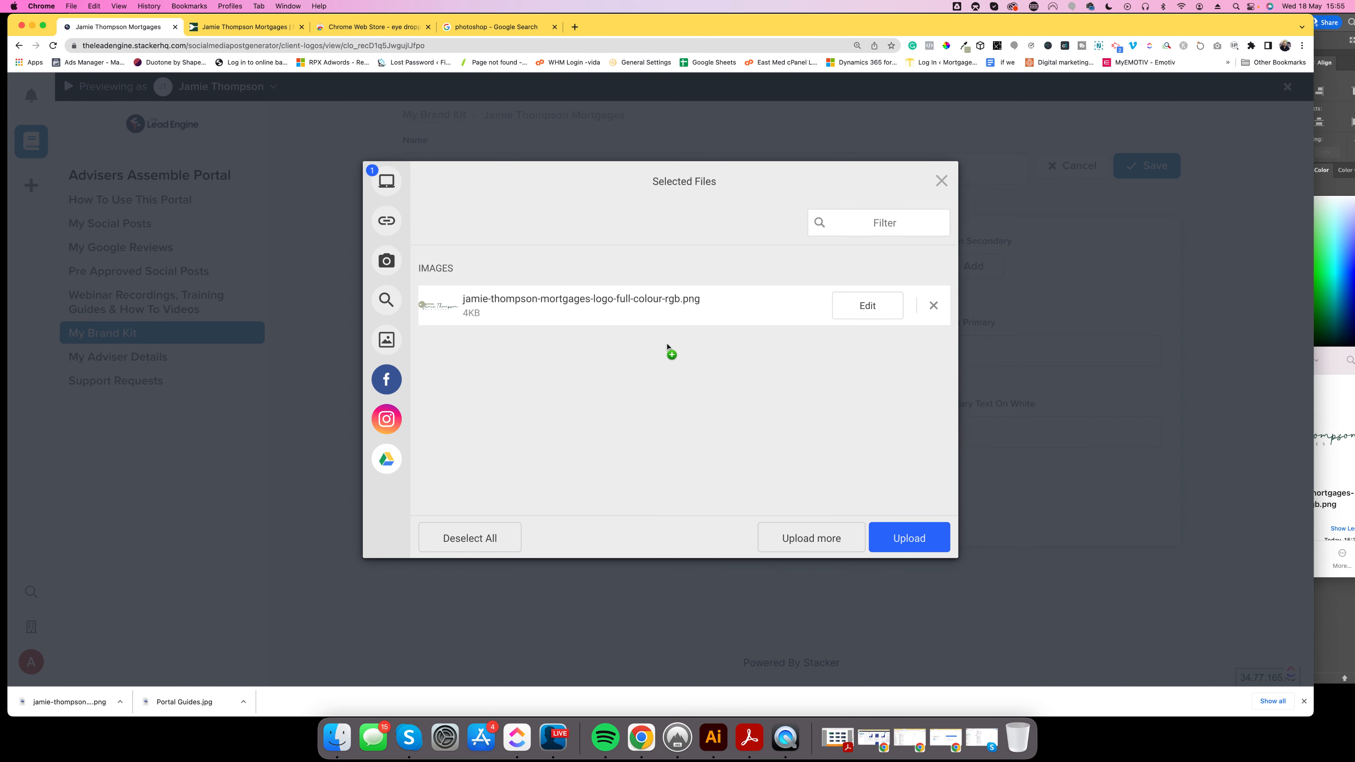
click(908, 540)
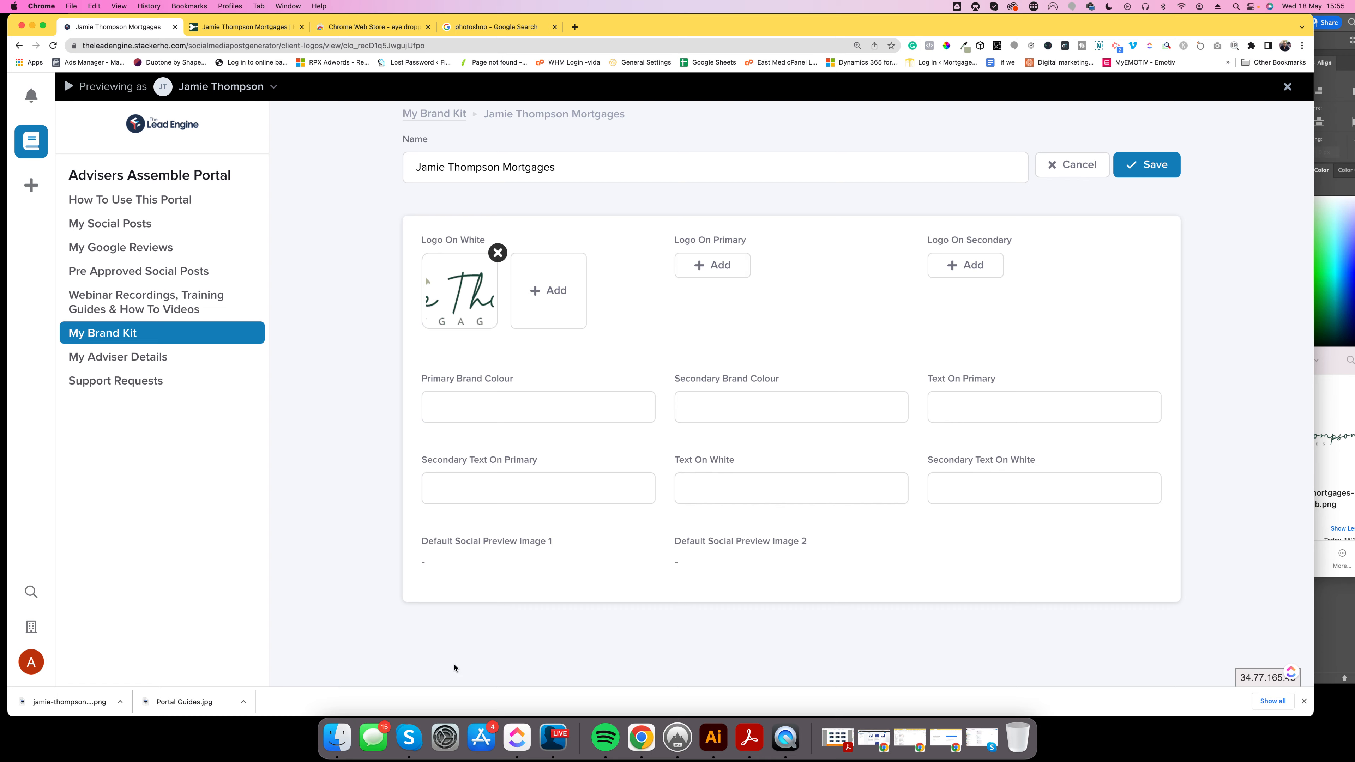
click(713, 737)
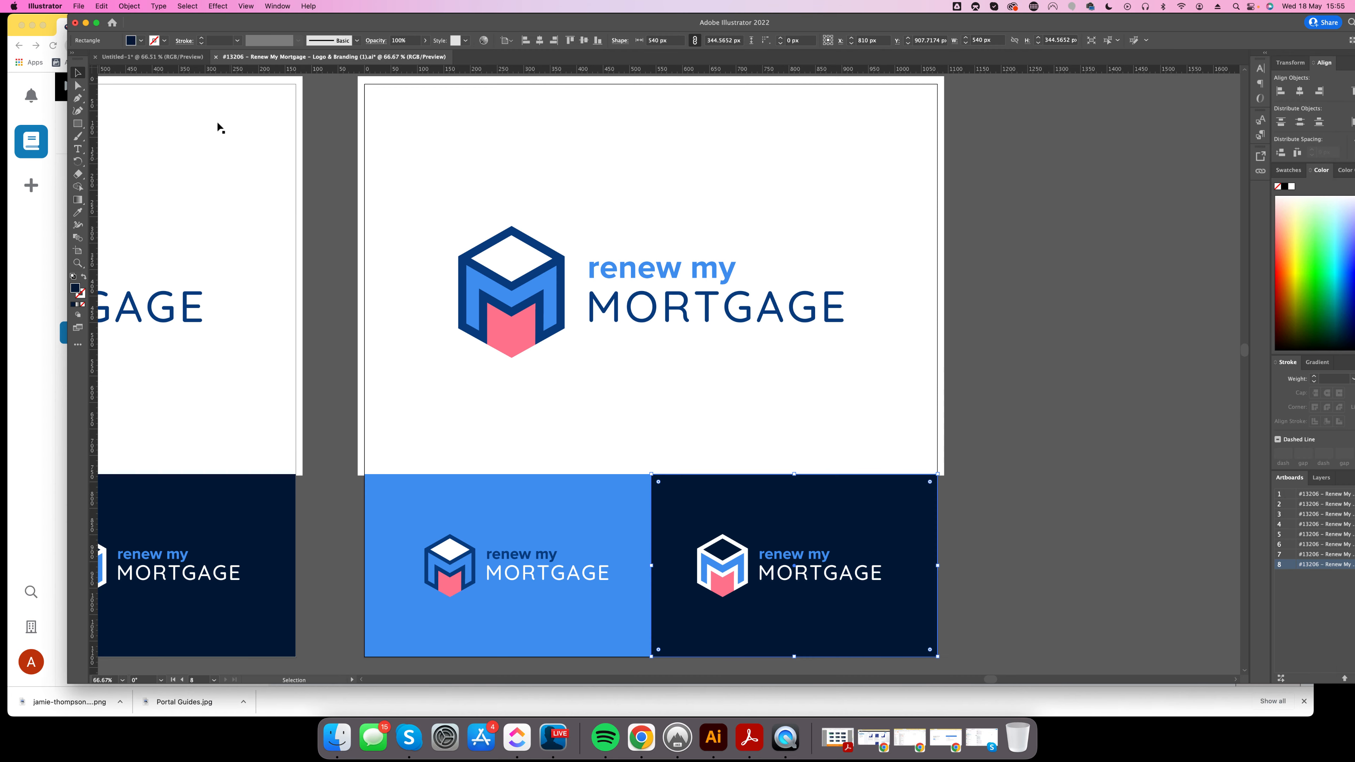
Move the logo in Untitled-1 off the sage rectangle to the artboard's top-left corner.
click(128, 57)
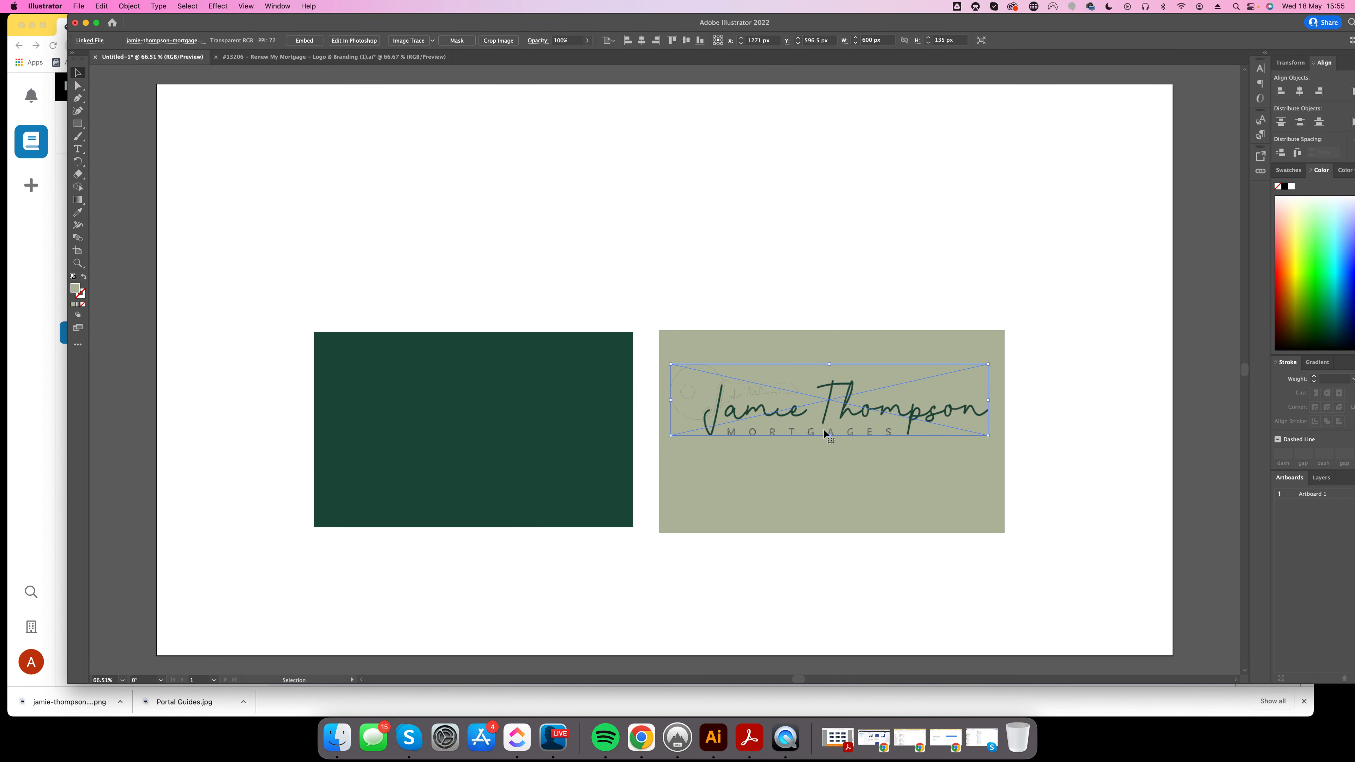
drag(798, 412, 459, 207)
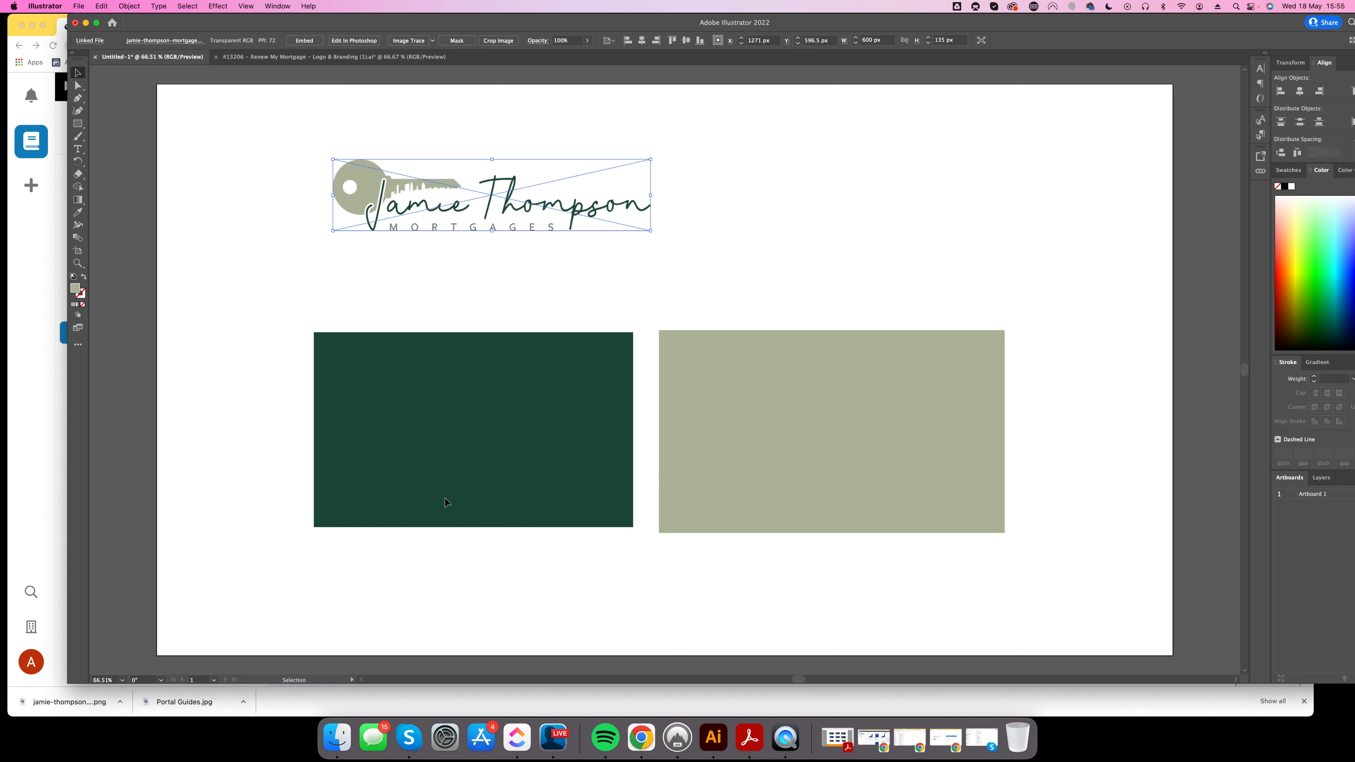
Return to the Stacker brand kit edit form and click through its brand colour fields.
click(641, 738)
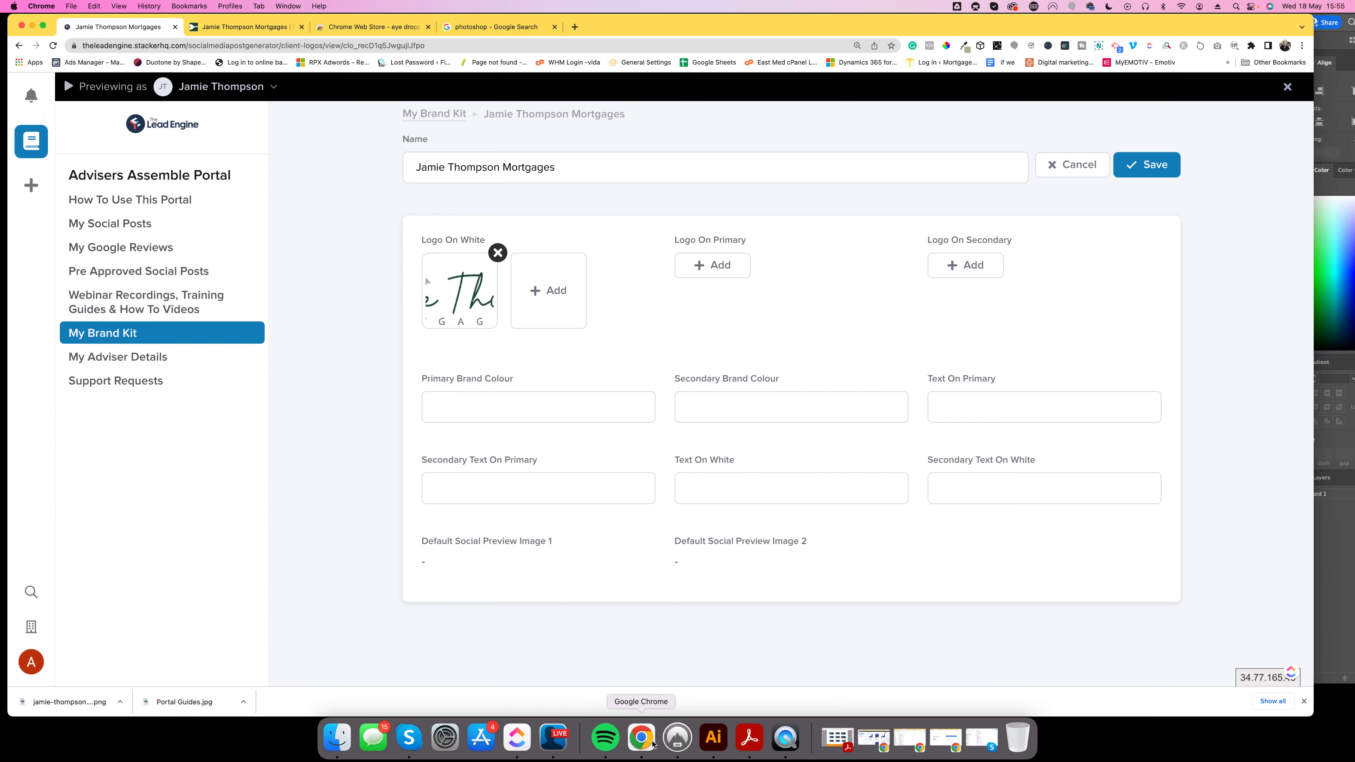
click(446, 407)
click(779, 411)
click(957, 412)
click(542, 408)
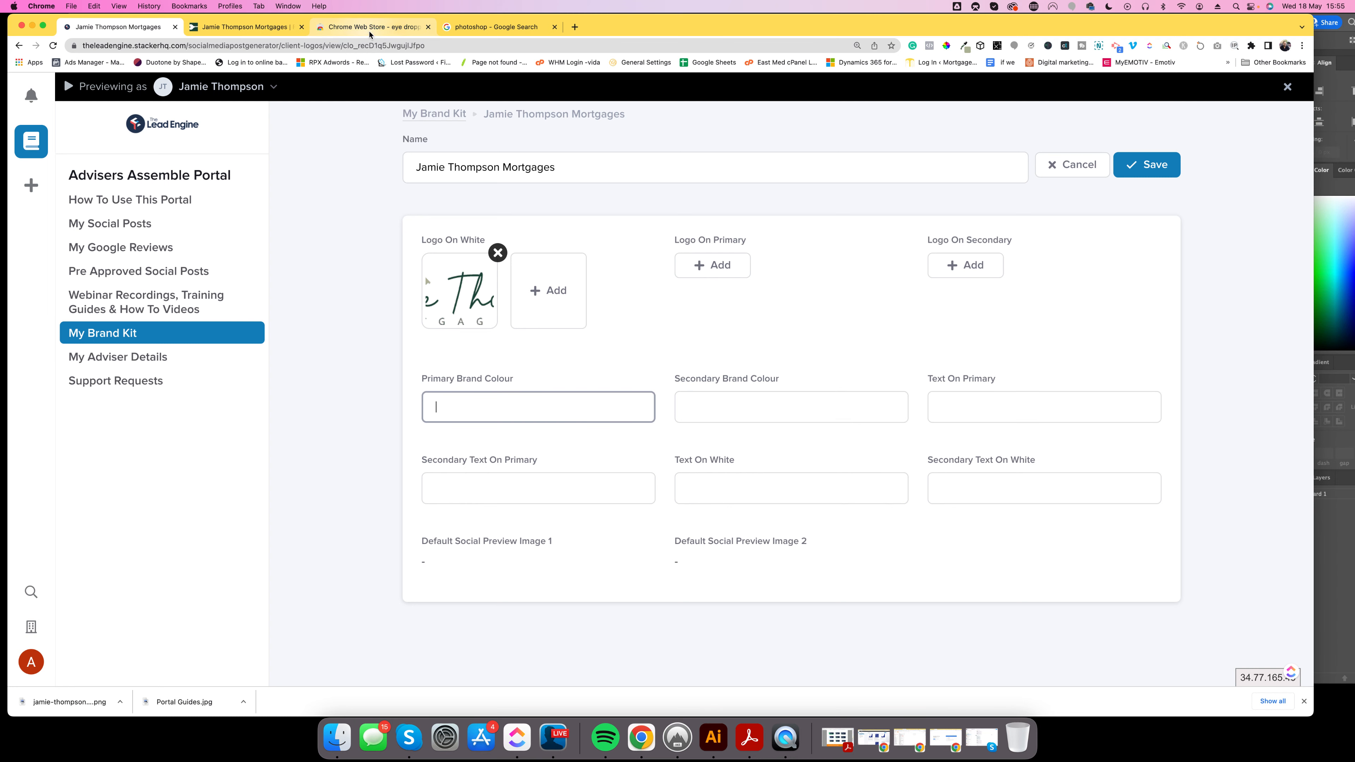
click(372, 31)
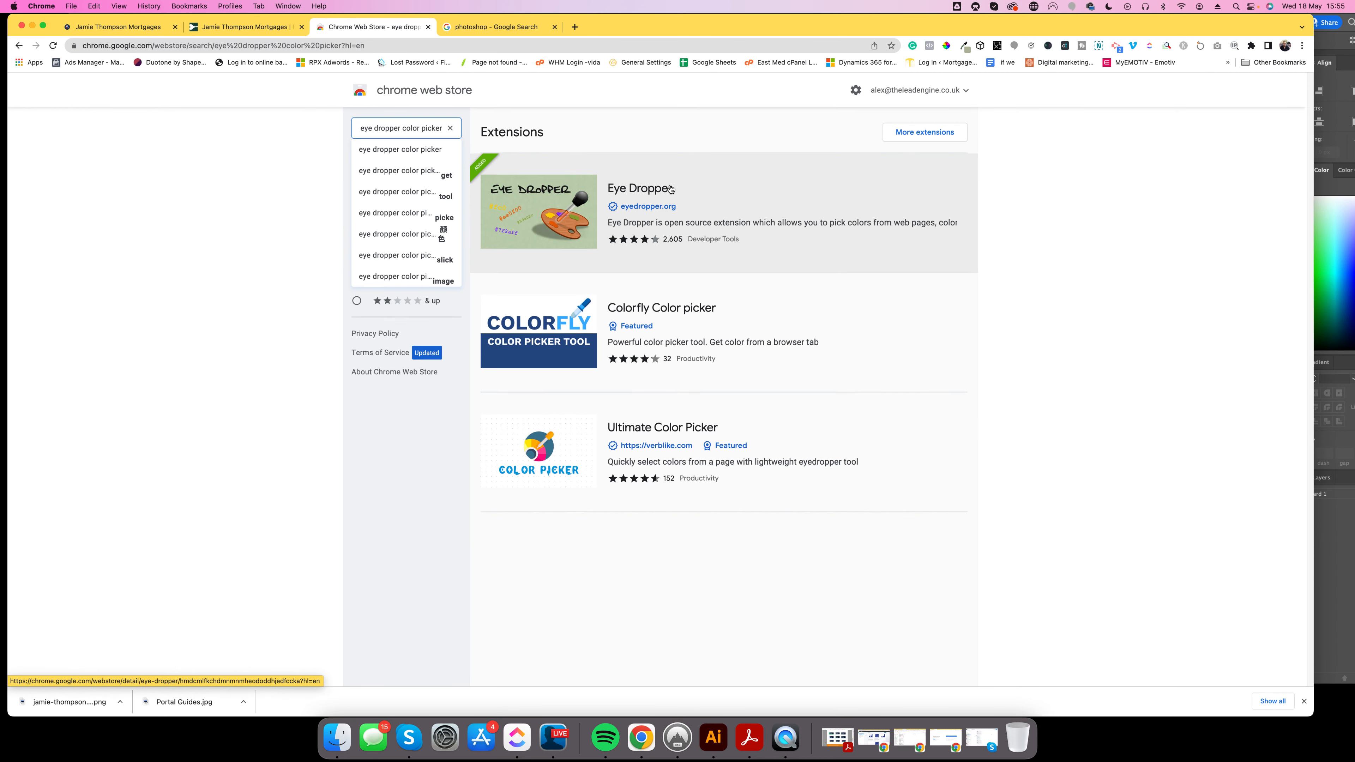
Sample the website header's dark green with Eye Dropper and paste #134732 as Primary Brand Colour.
click(244, 27)
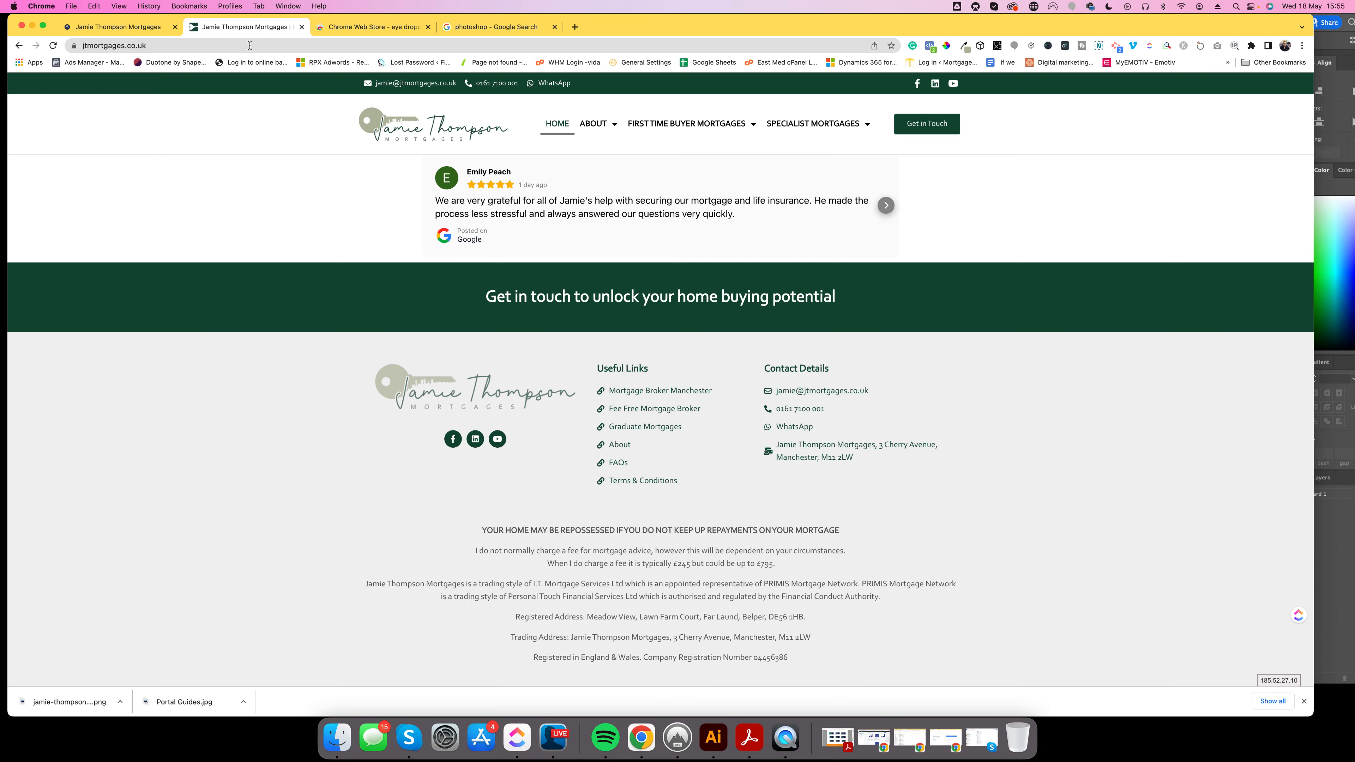
click(965, 50)
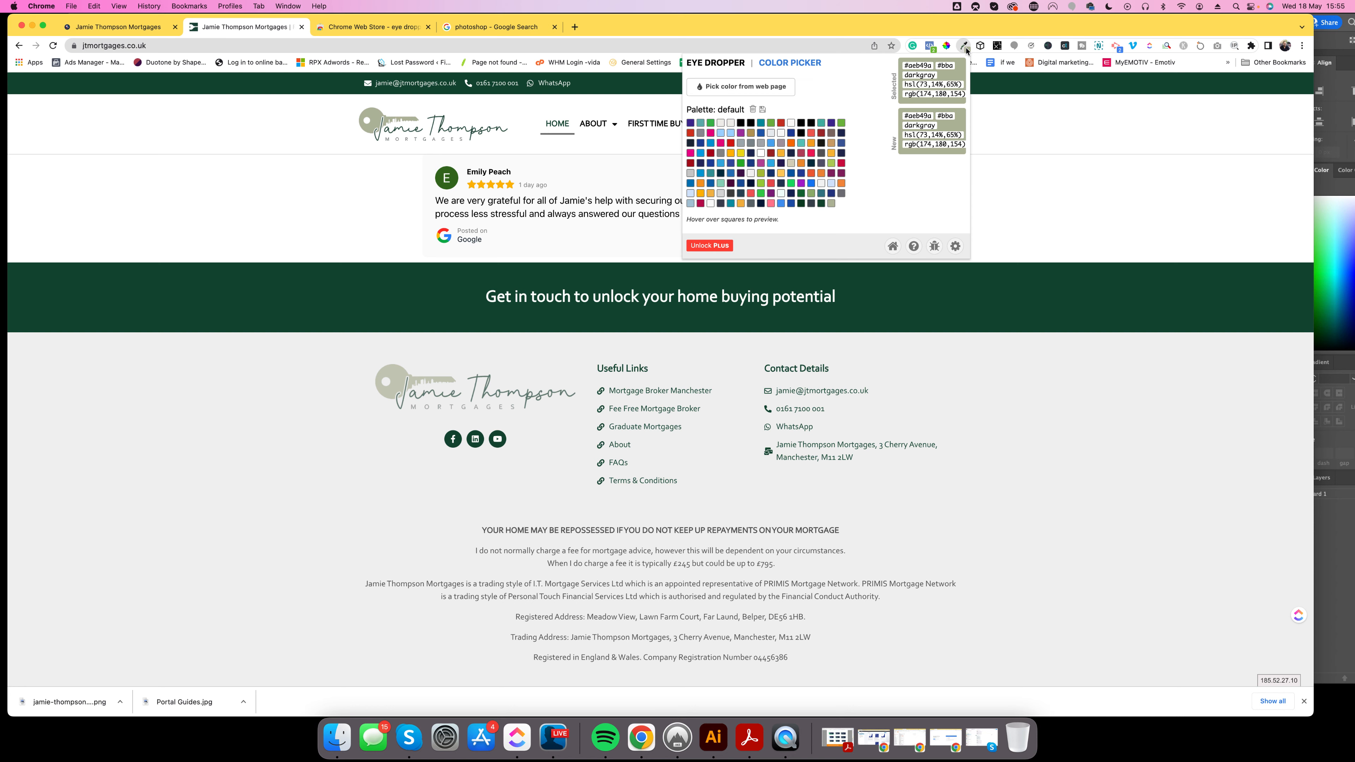
click(744, 90)
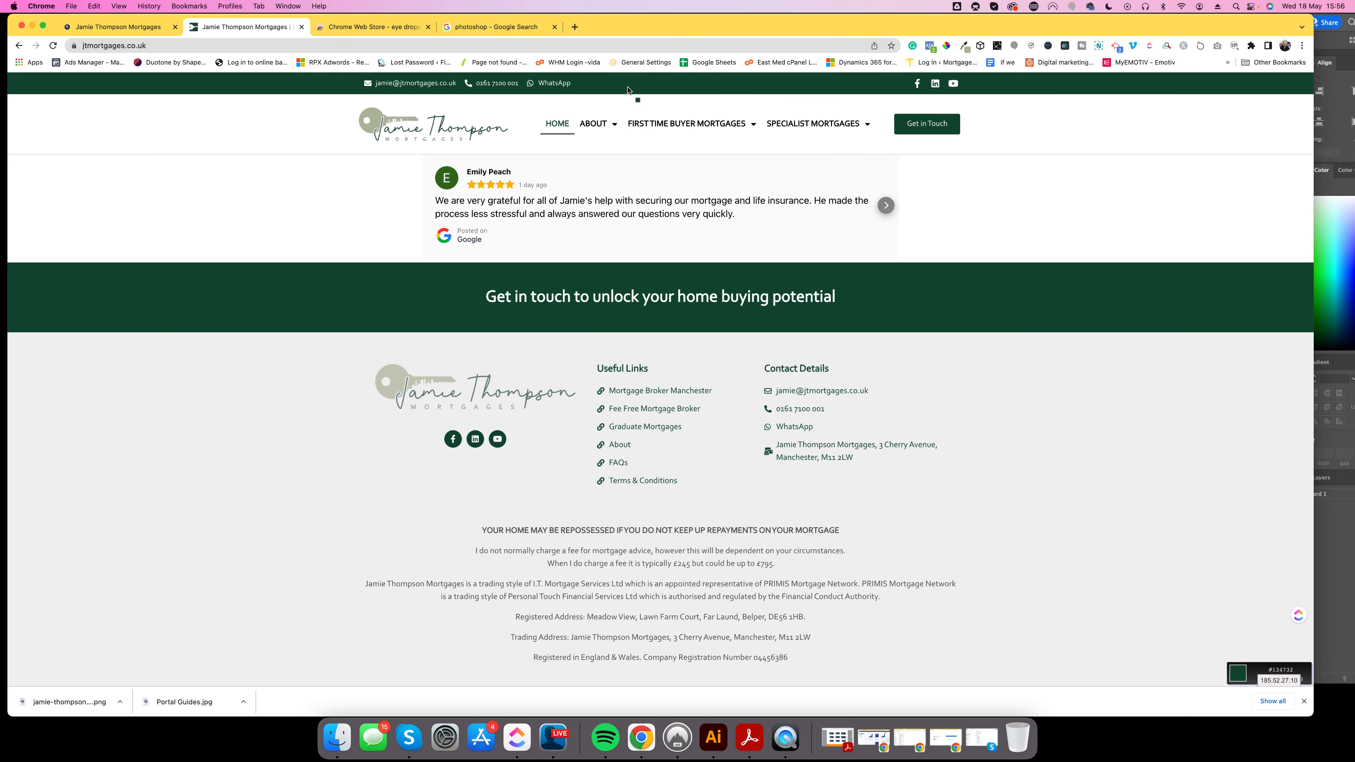
click(616, 90)
click(964, 46)
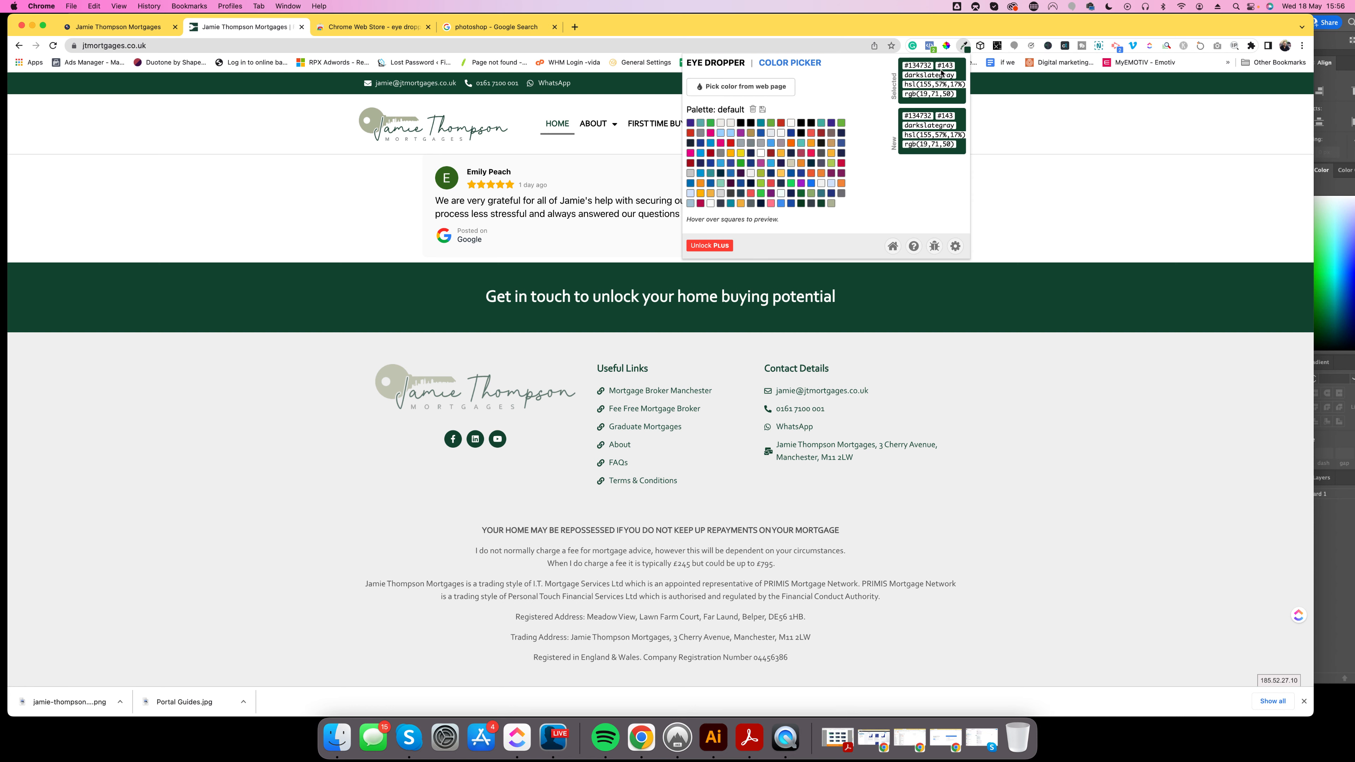
drag(905, 67, 928, 65)
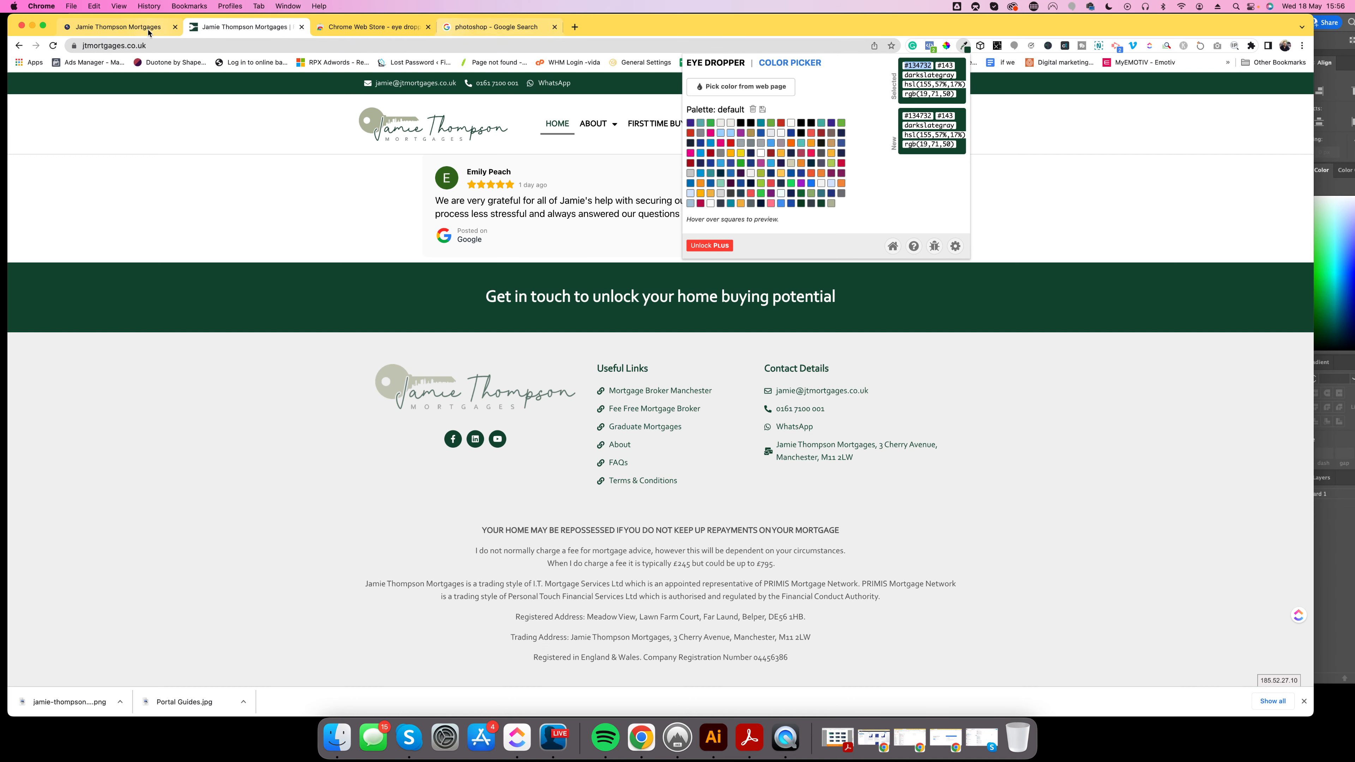
click(133, 28)
text(#134732)
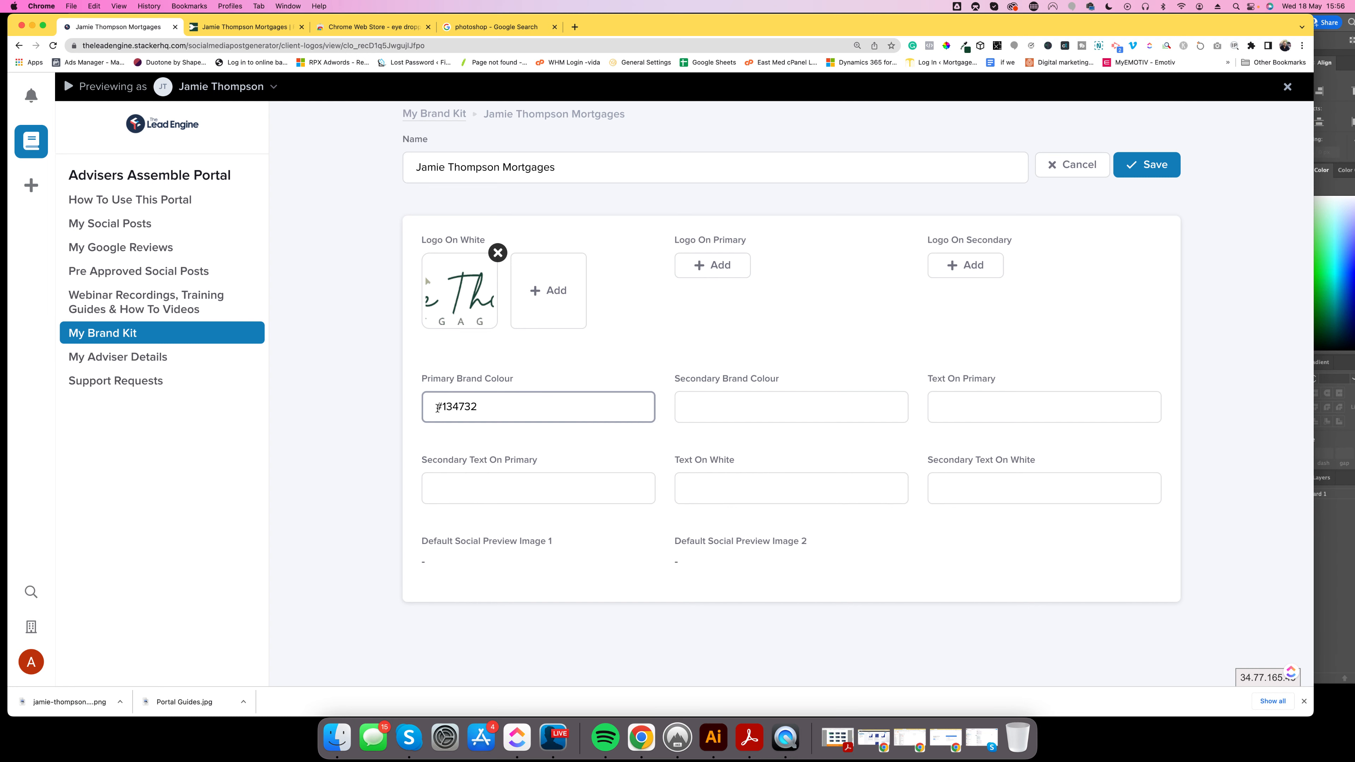
Sample the logo's sage green and paste #aeb49a as the Secondary Brand Colour.
click(245, 26)
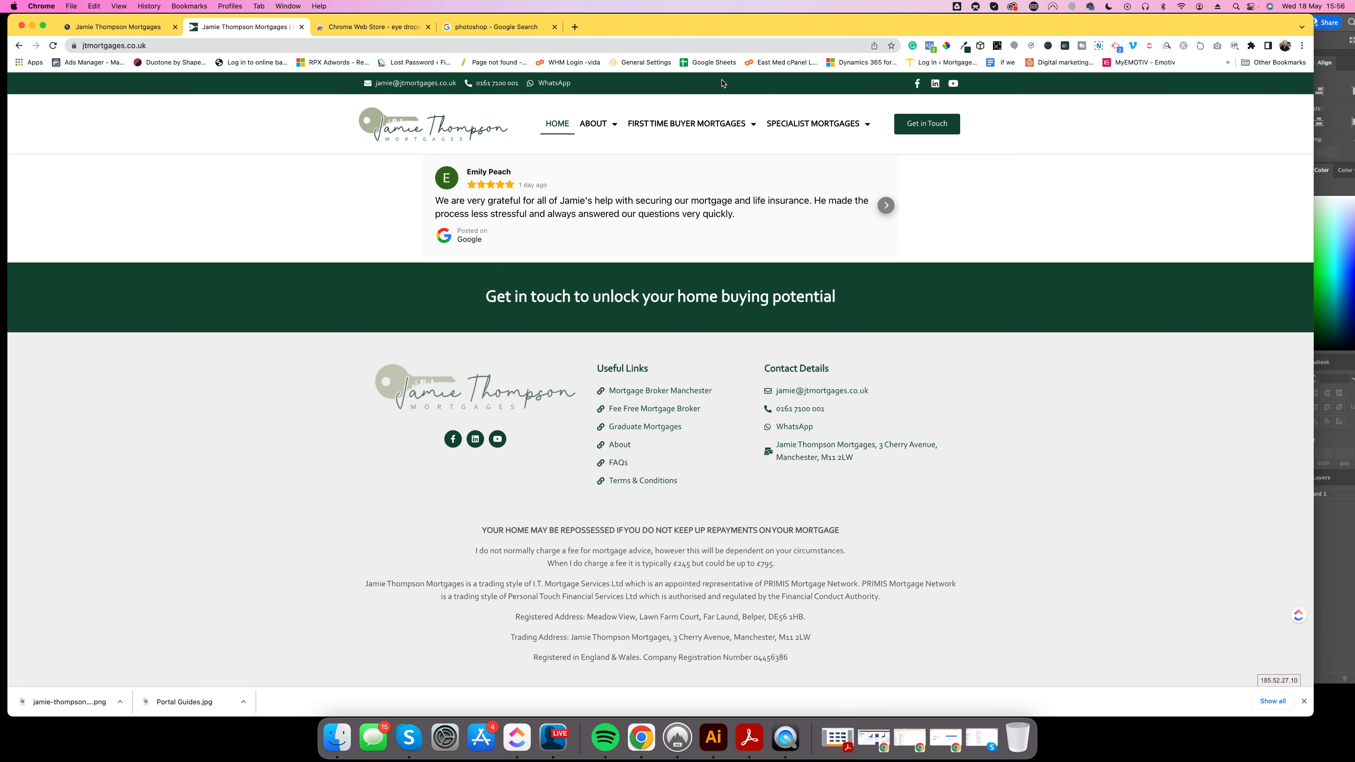
click(963, 47)
click(766, 86)
click(375, 120)
click(963, 46)
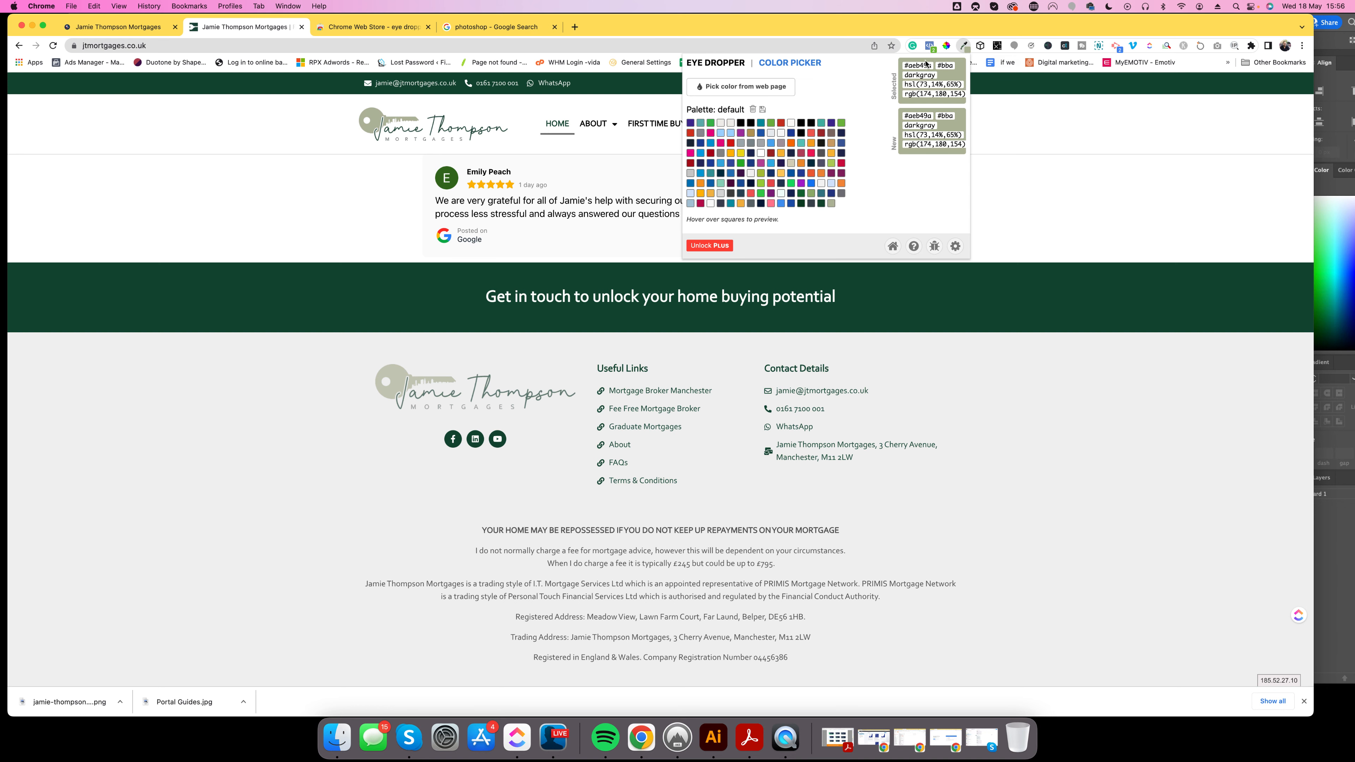
drag(931, 69, 899, 66)
key(super+c)
click(120, 27)
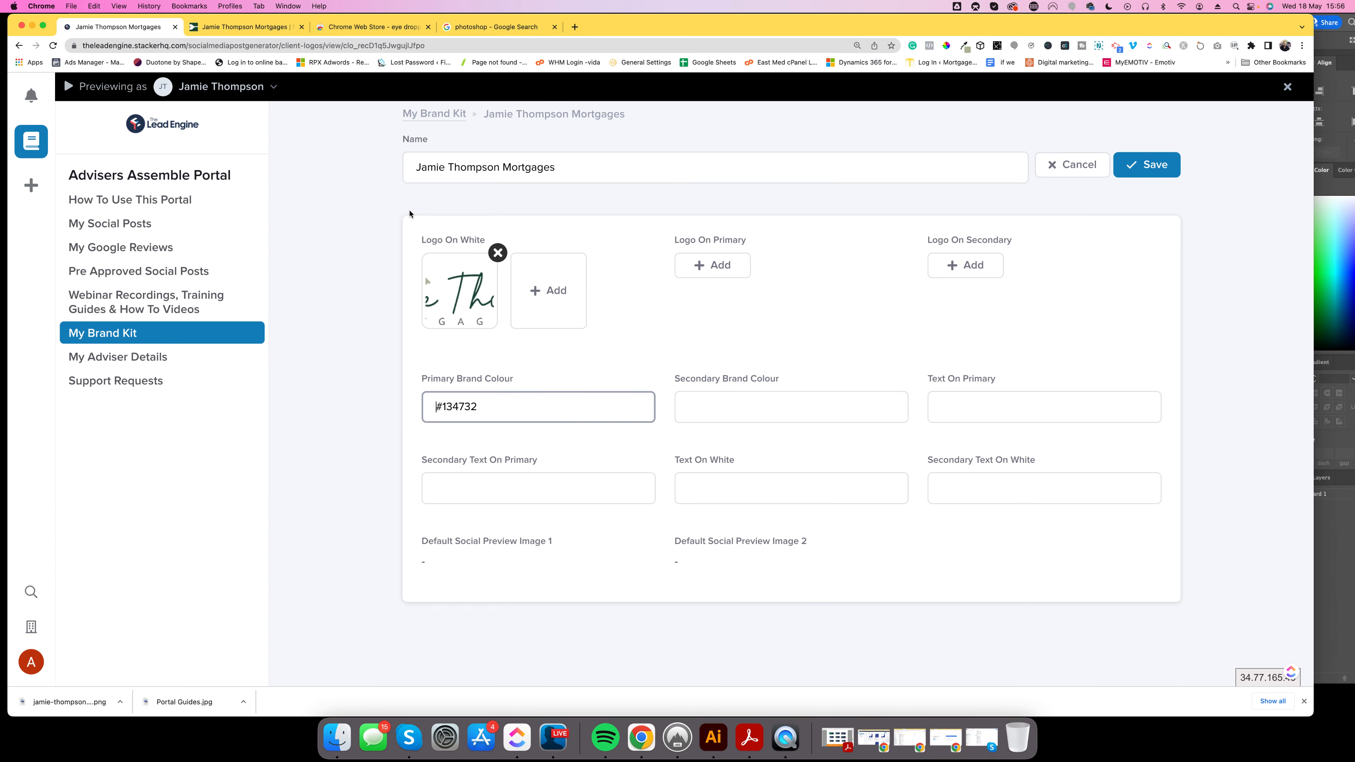
click(691, 407)
key(super+v)
click(836, 295)
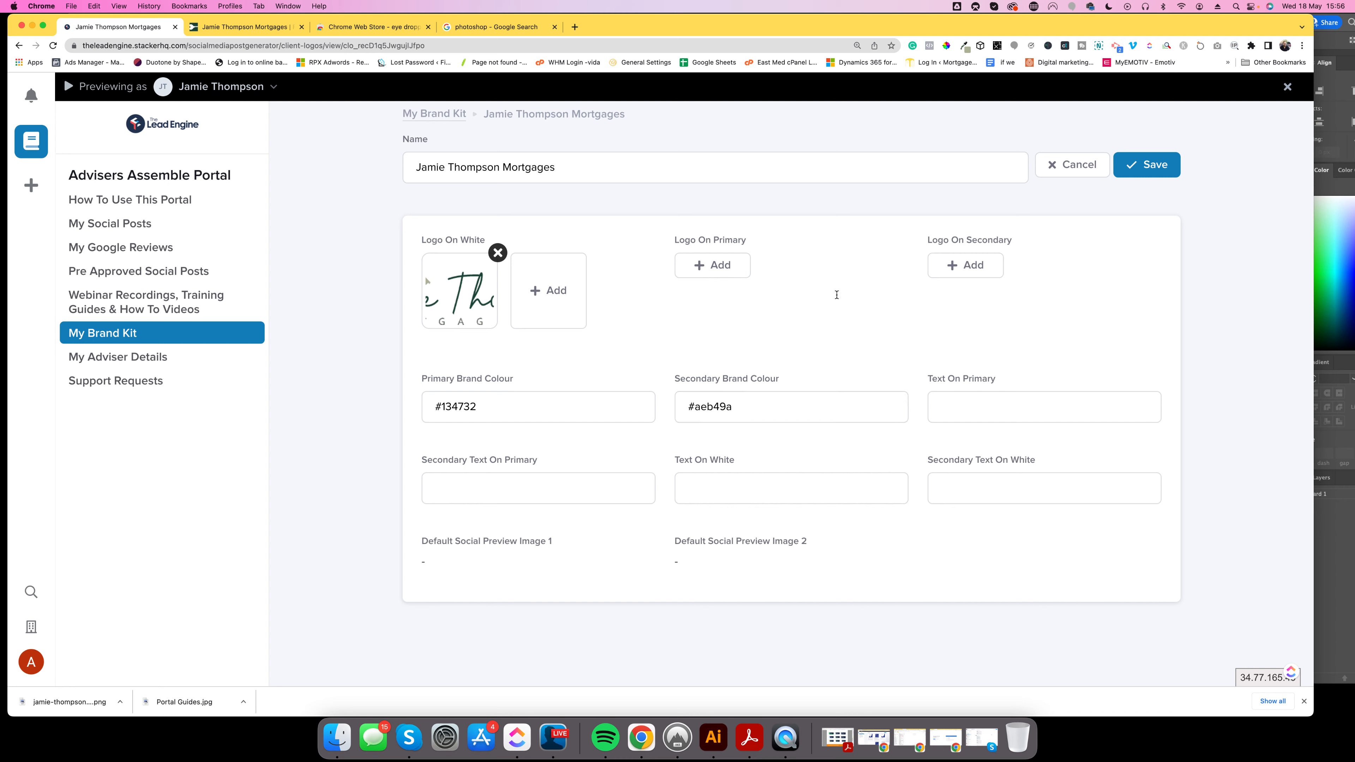
click(713, 743)
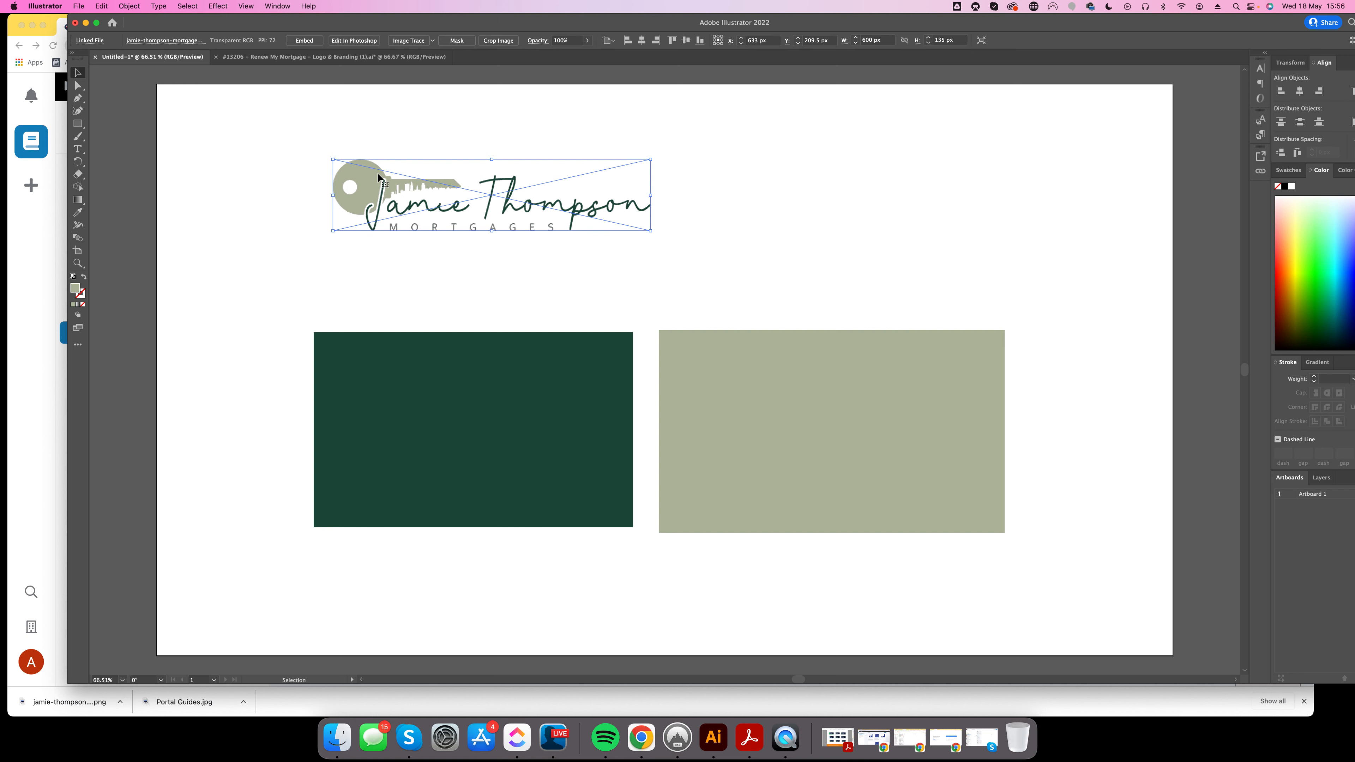
drag(377, 191, 388, 243)
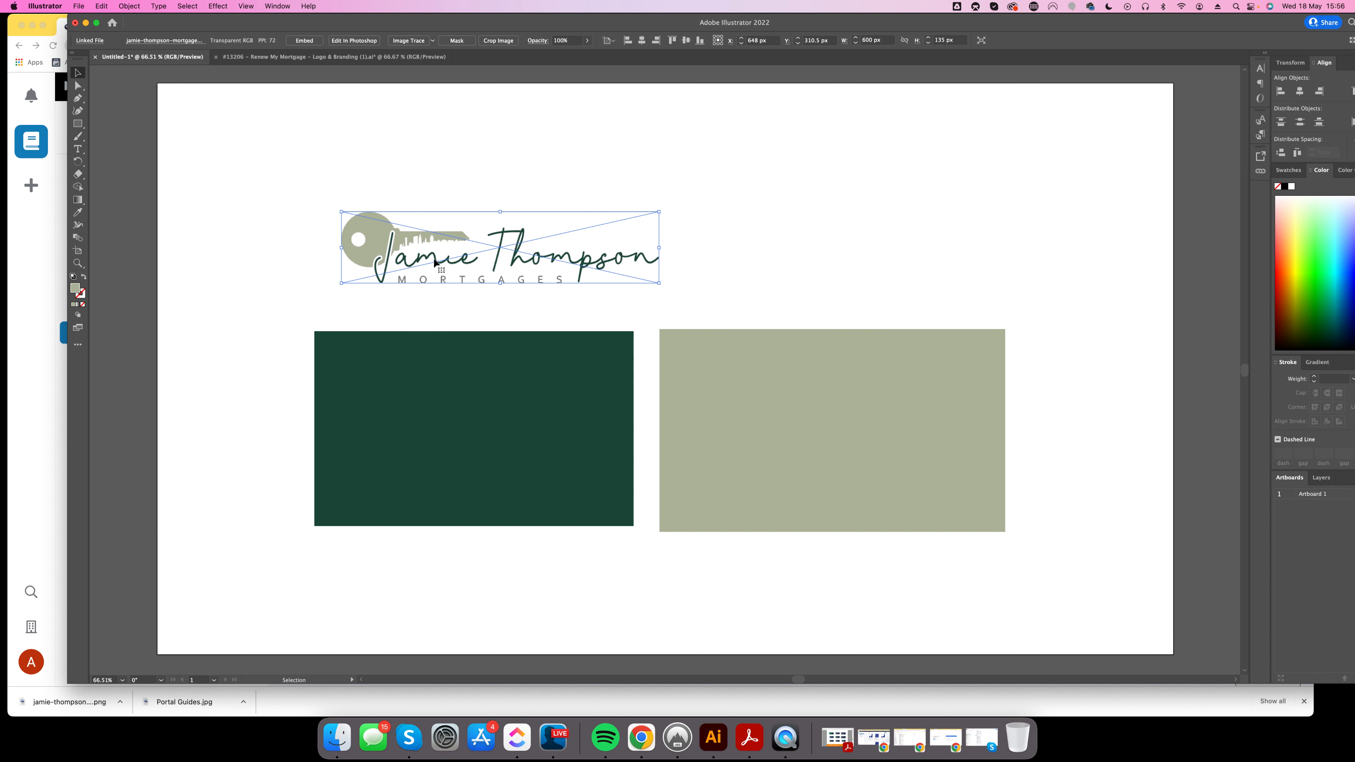
drag(376, 241, 691, 393)
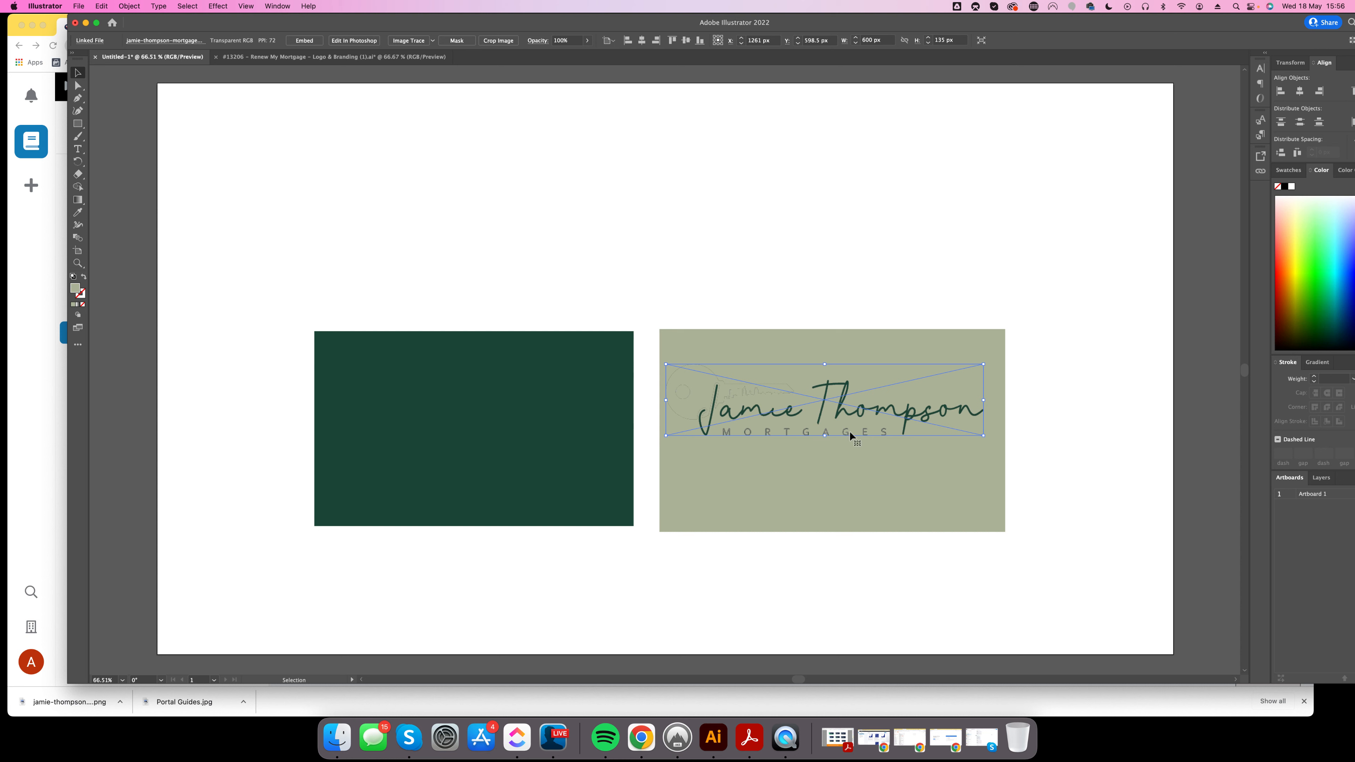
click(743, 283)
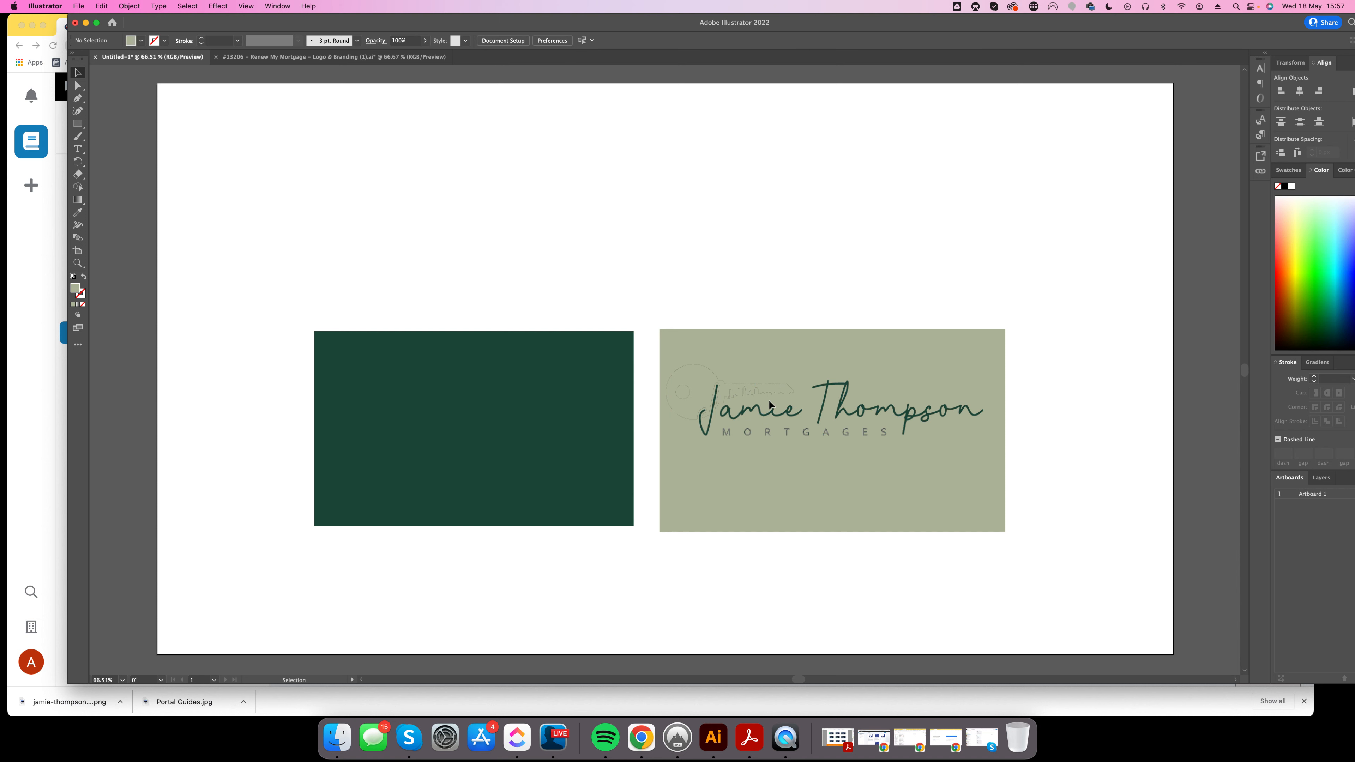
drag(750, 391, 758, 405)
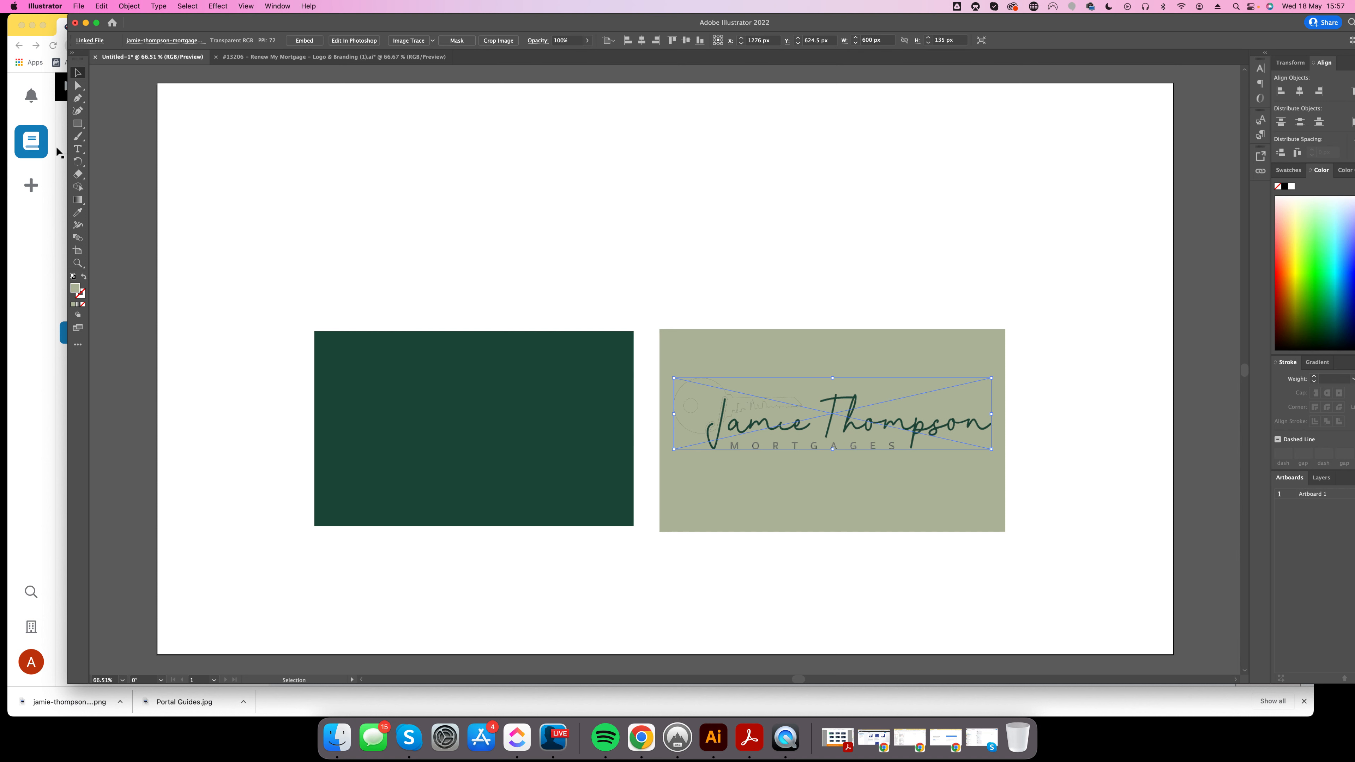
click(20, 236)
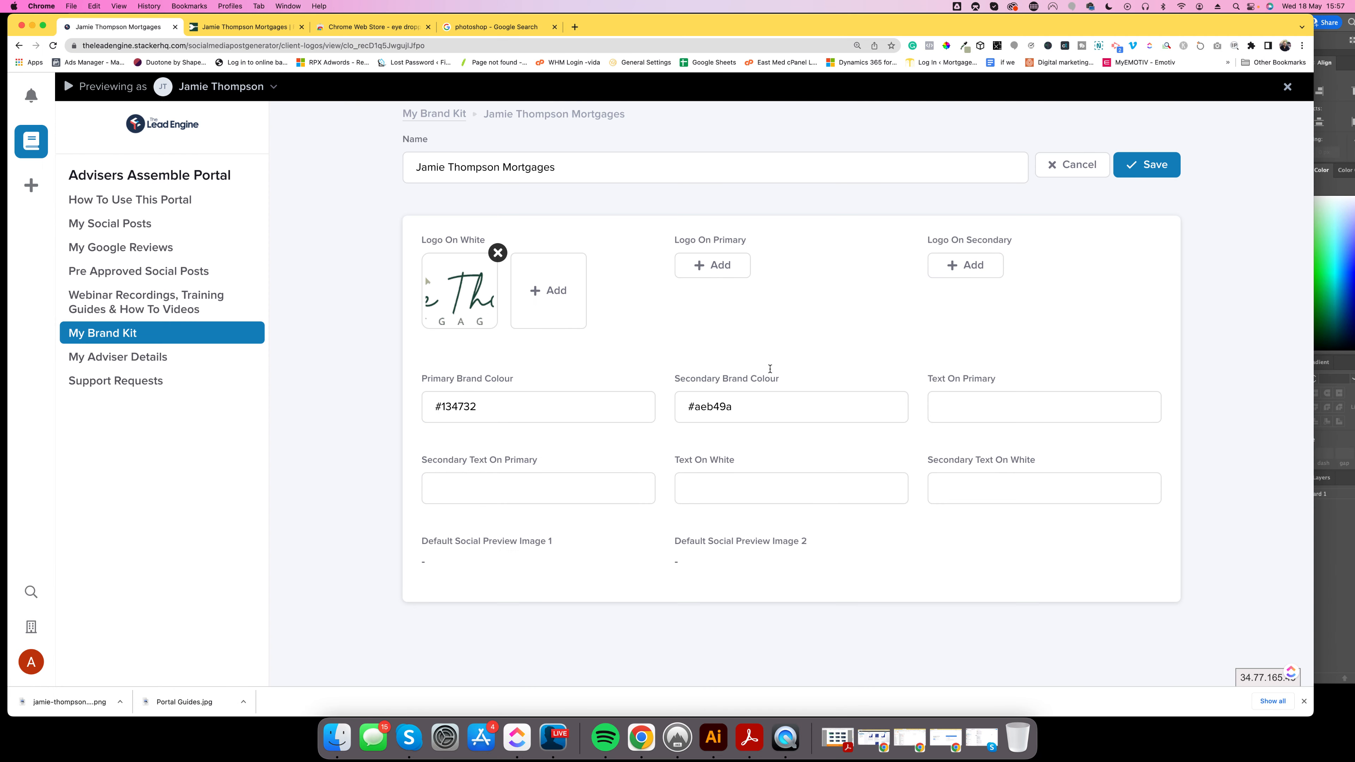
Move the dark green rectangle up about 156 px in Illustrator.
click(983, 415)
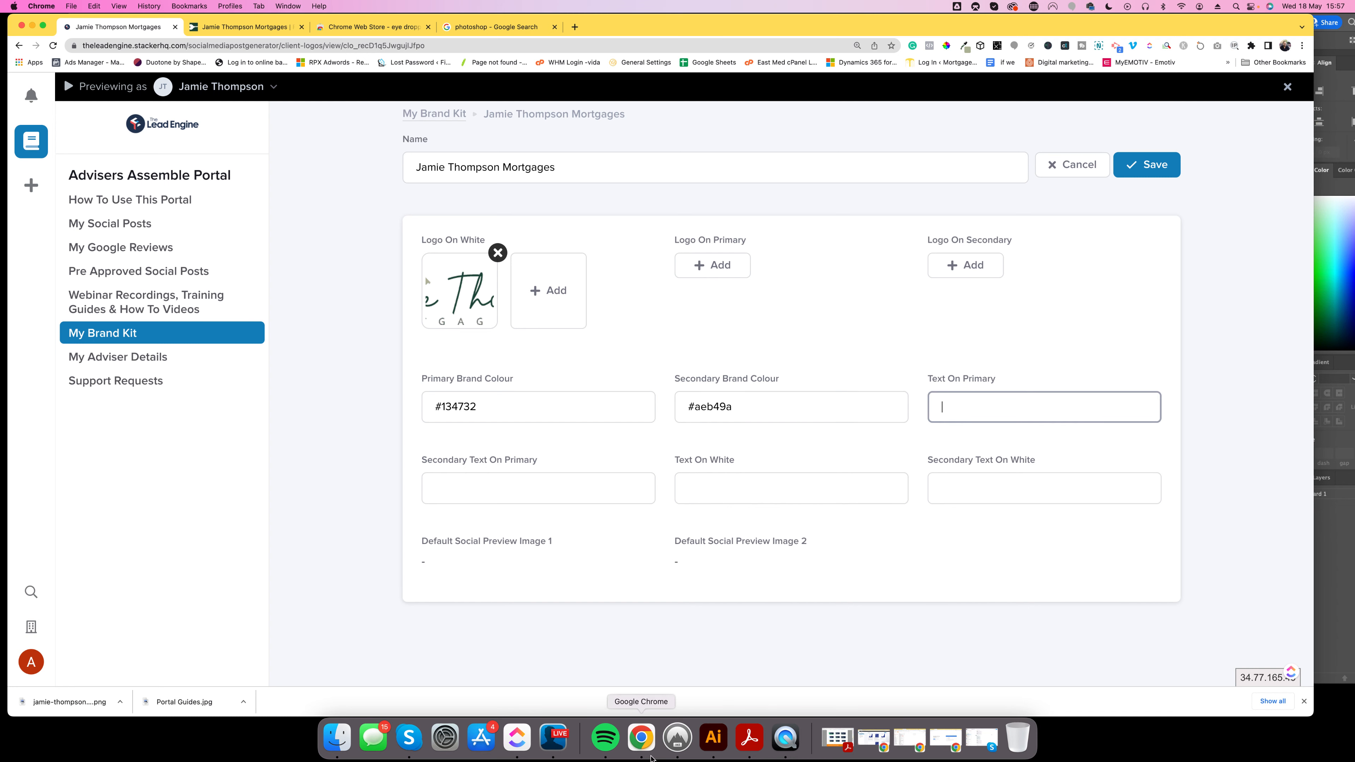
click(714, 745)
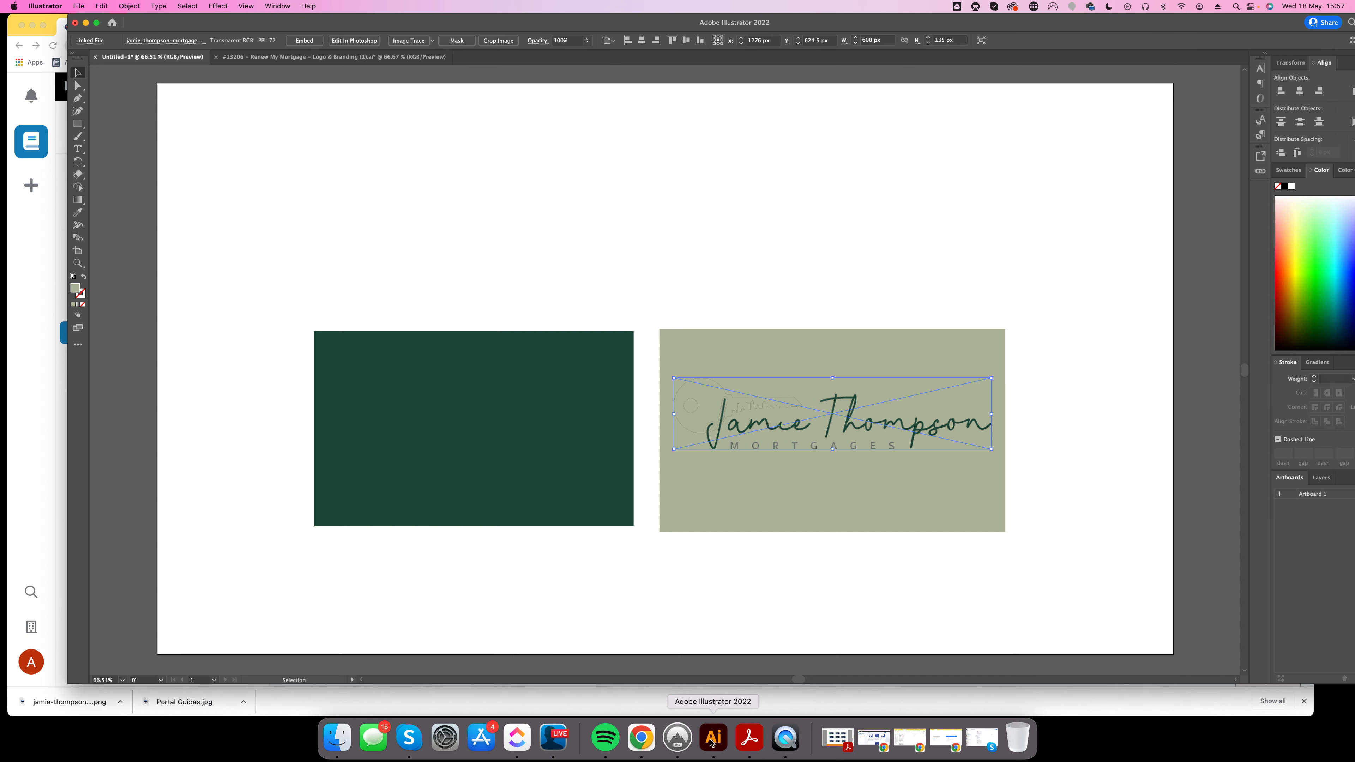
click(439, 374)
drag(439, 373, 428, 291)
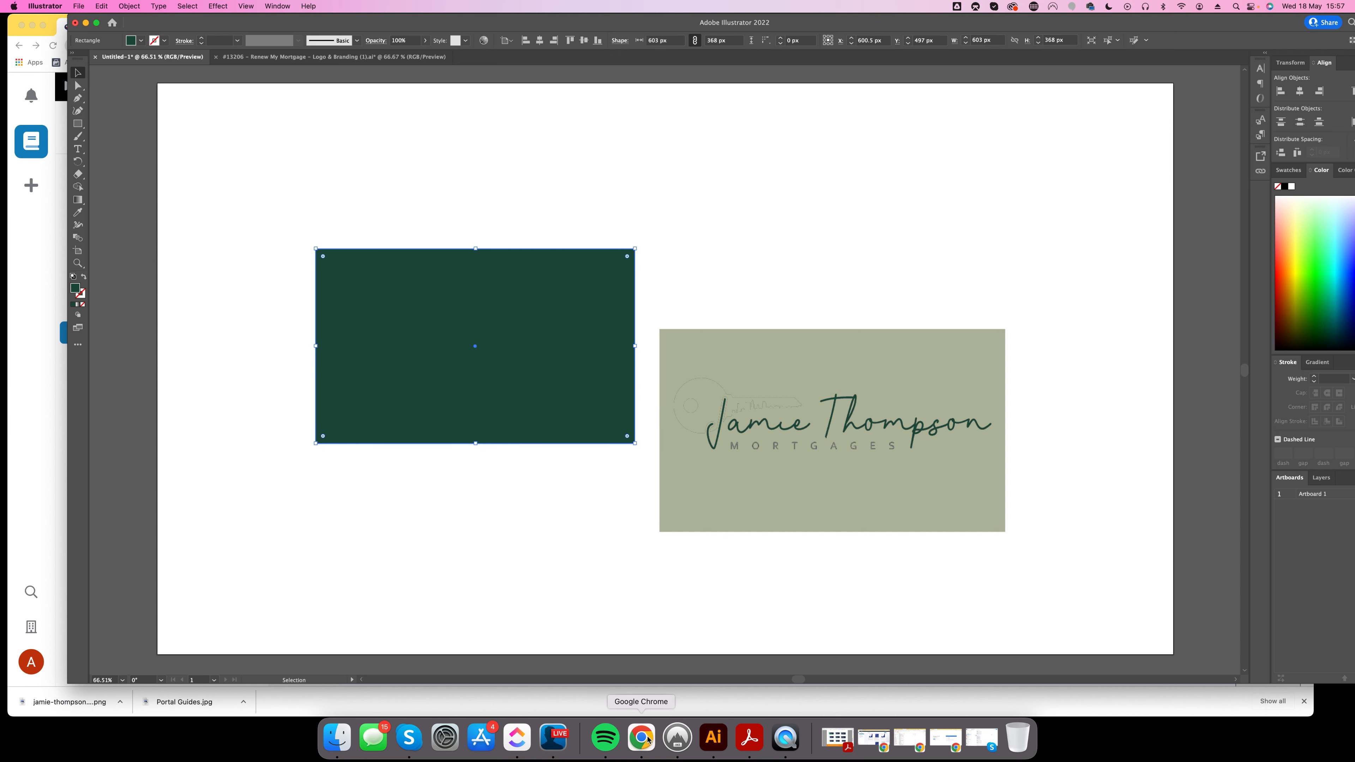
Enter #ffffff as the brand kit's Text On Primary colour.
click(641, 738)
click(274, 88)
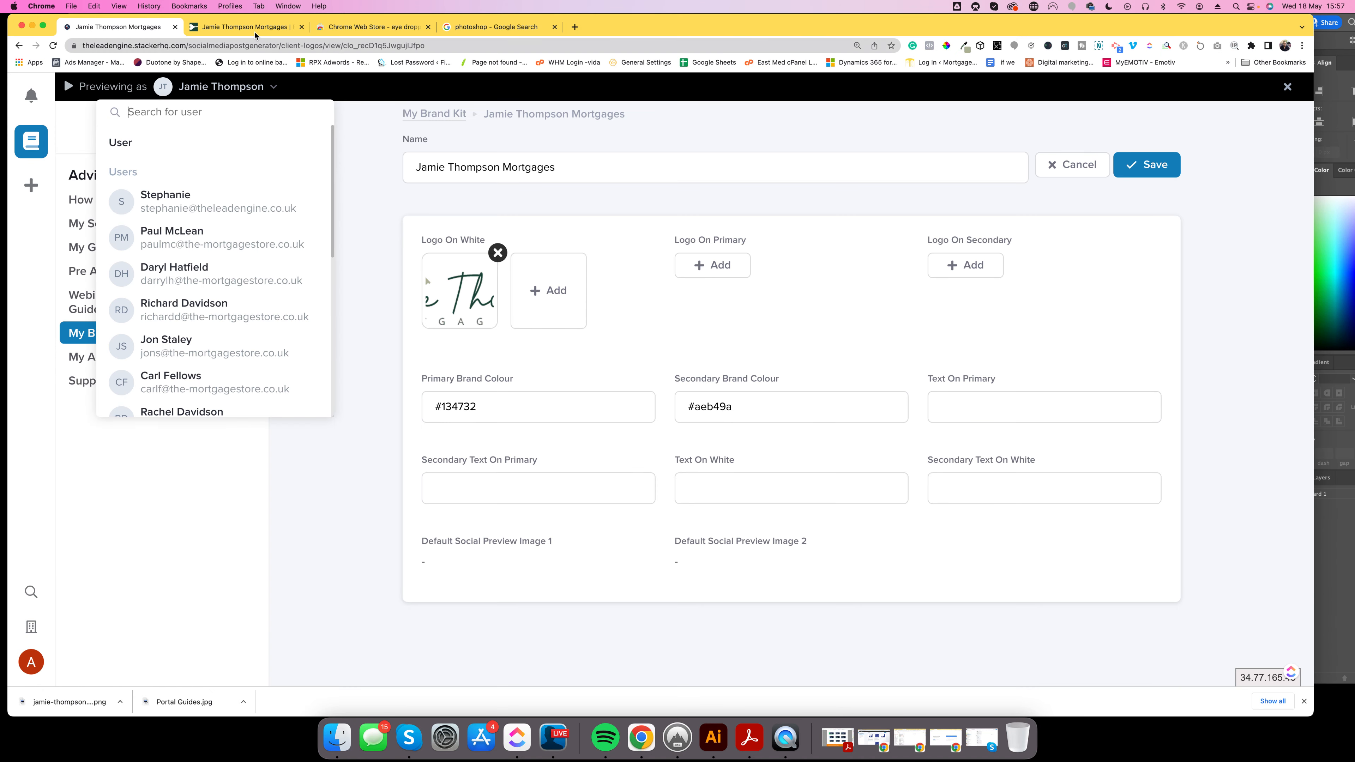
click(246, 27)
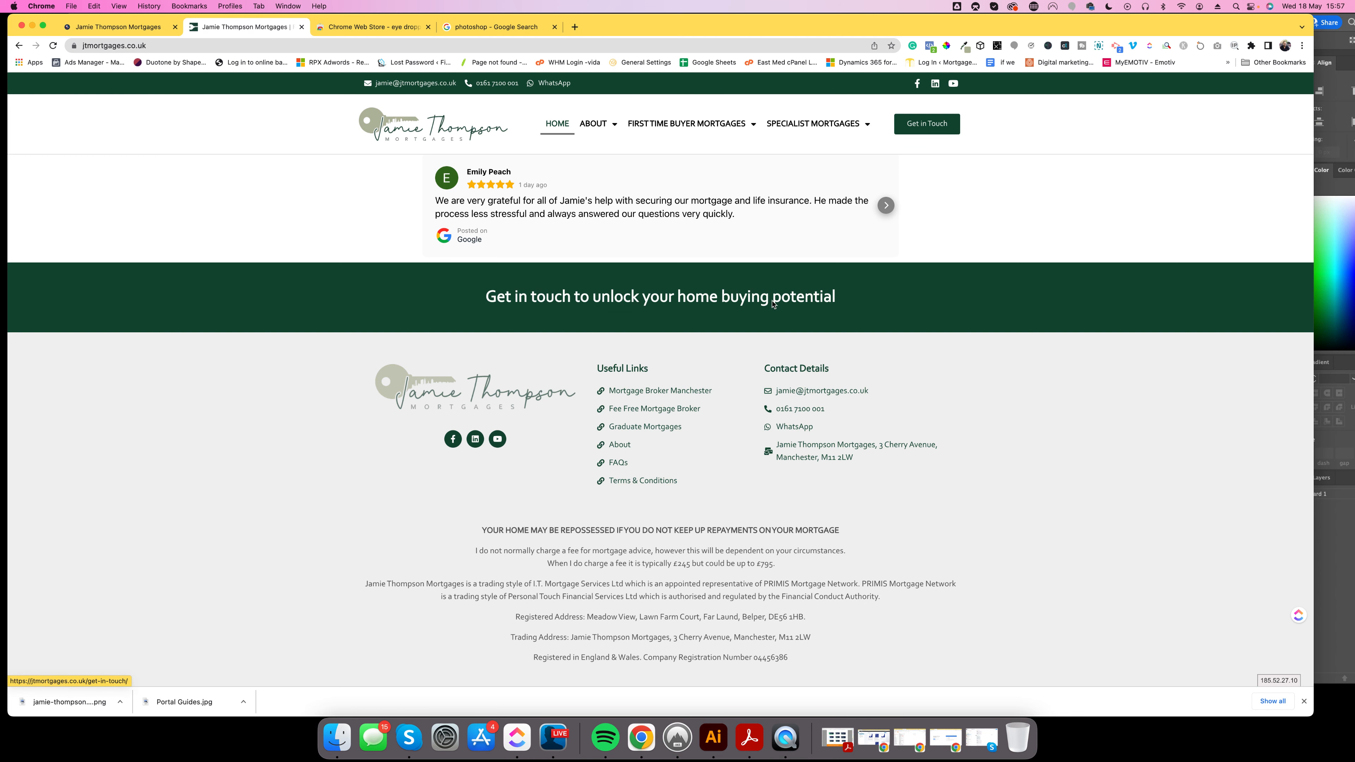
click(140, 29)
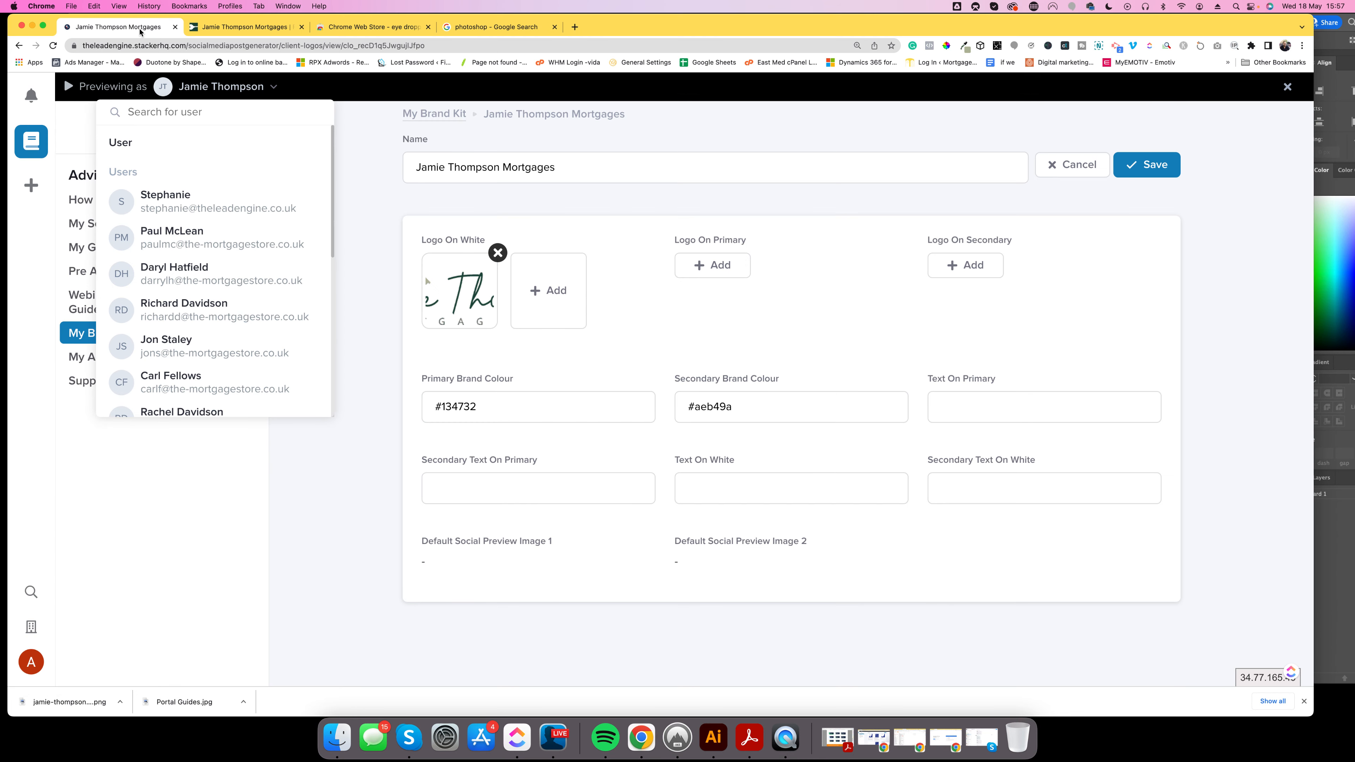
click(953, 408)
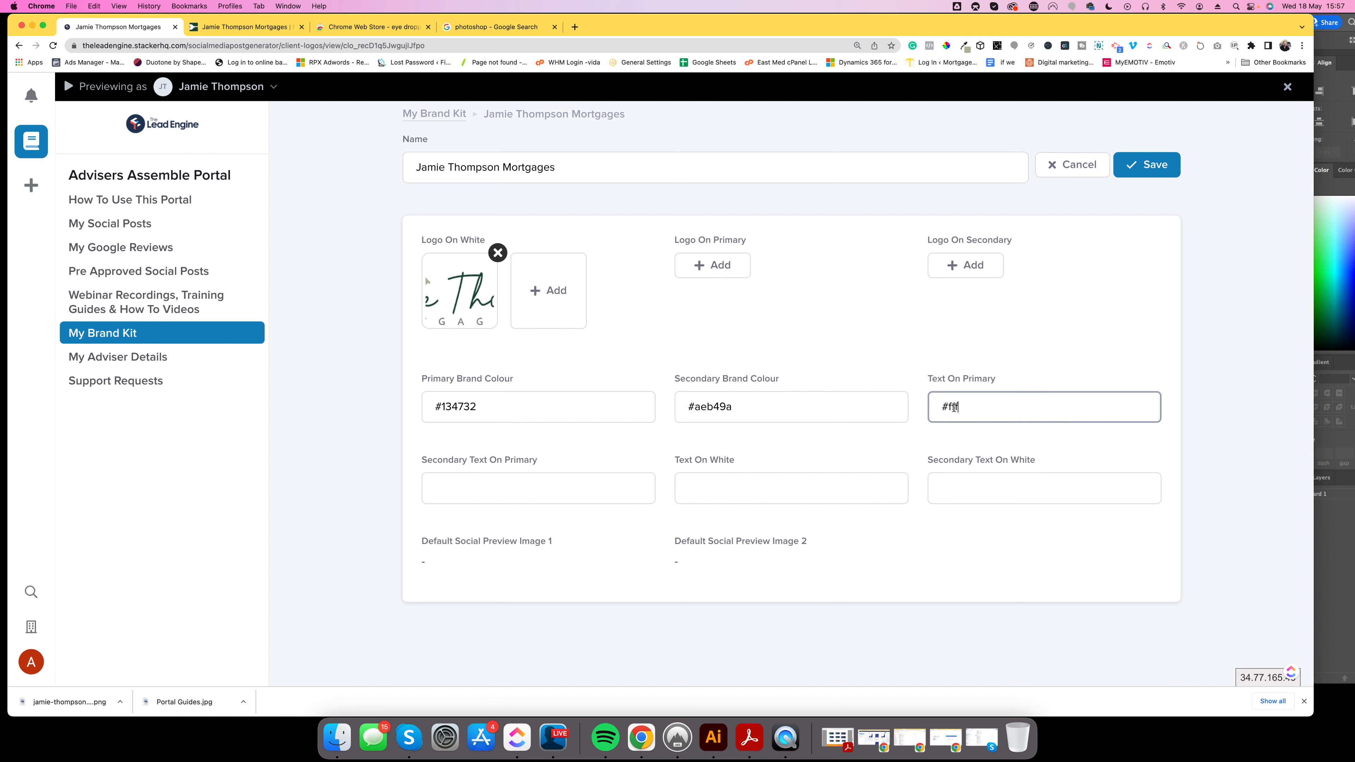
click(1072, 342)
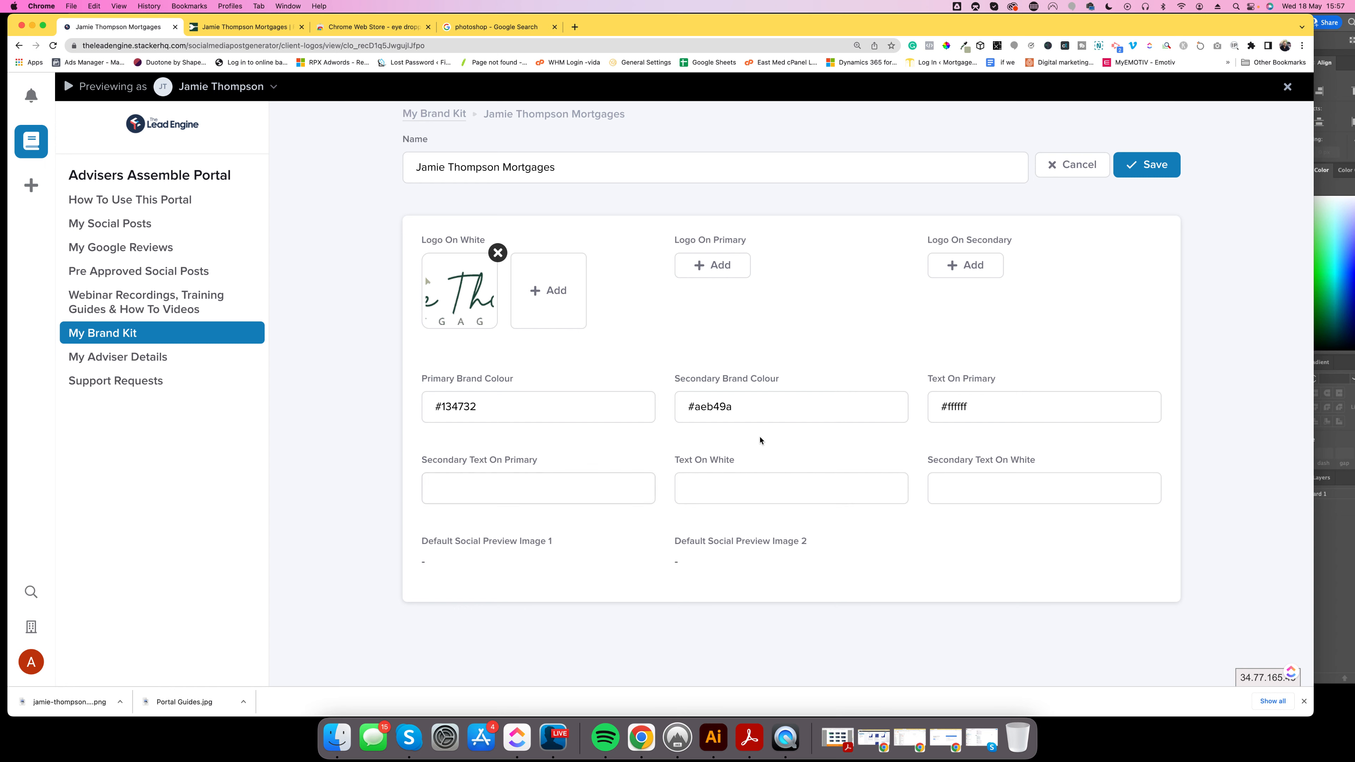
Fill Secondary Text On Primary with #aeb49a and Text On White with #134732.
drag(740, 406, 683, 405)
key(super+c)
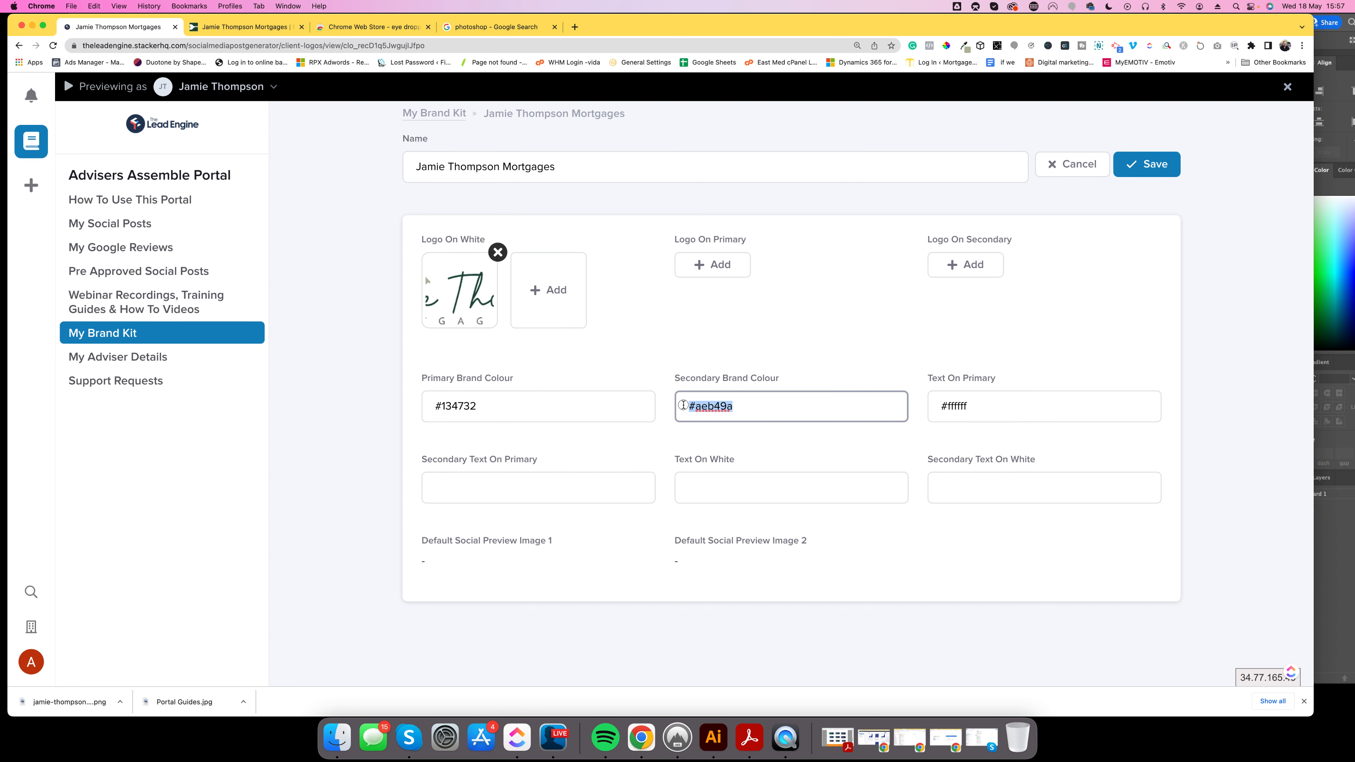
click(564, 487)
key(super+v)
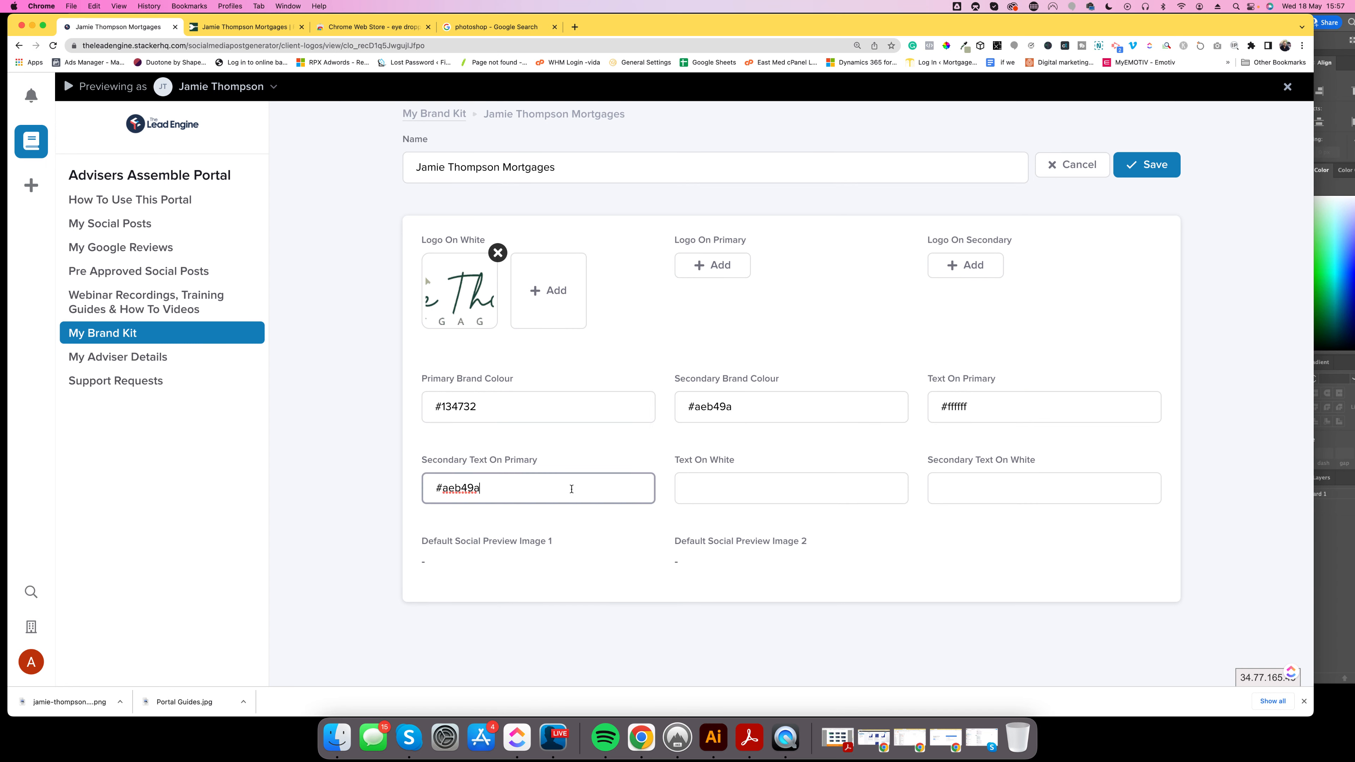
click(659, 448)
click(726, 484)
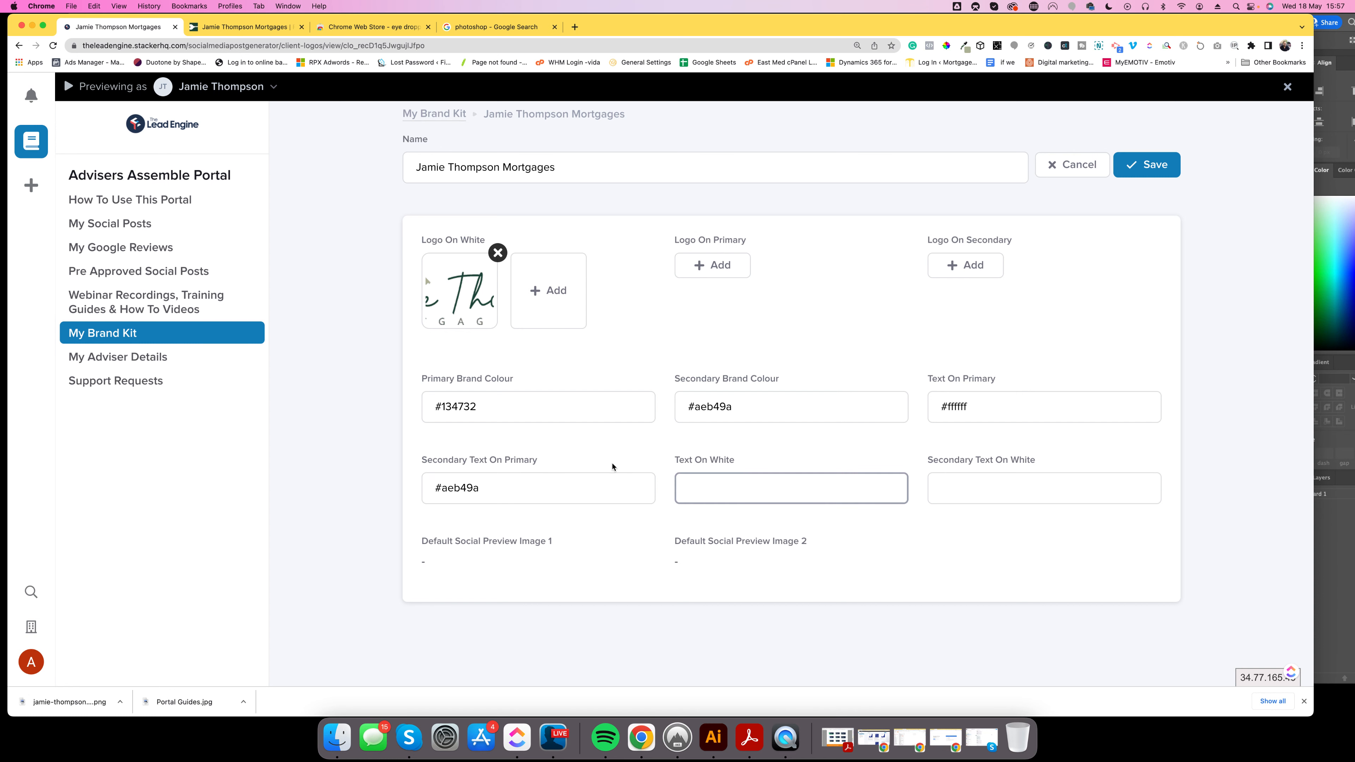
drag(489, 409, 417, 401)
key(super+c)
click(741, 487)
key(super+v)
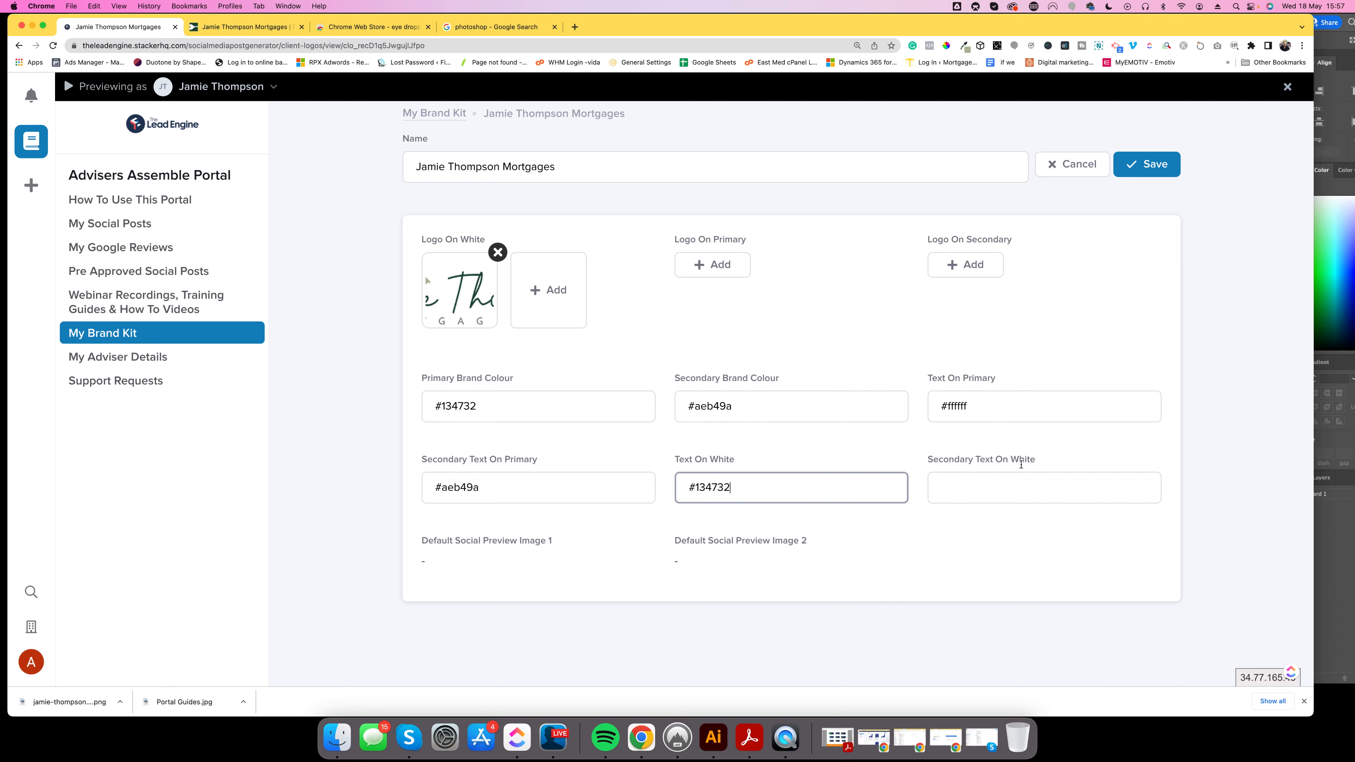
Enter #aeb49a as Secondary Text On White and save the brand kit.
drag(749, 403, 665, 401)
key(super+c)
click(989, 487)
key(super+v)
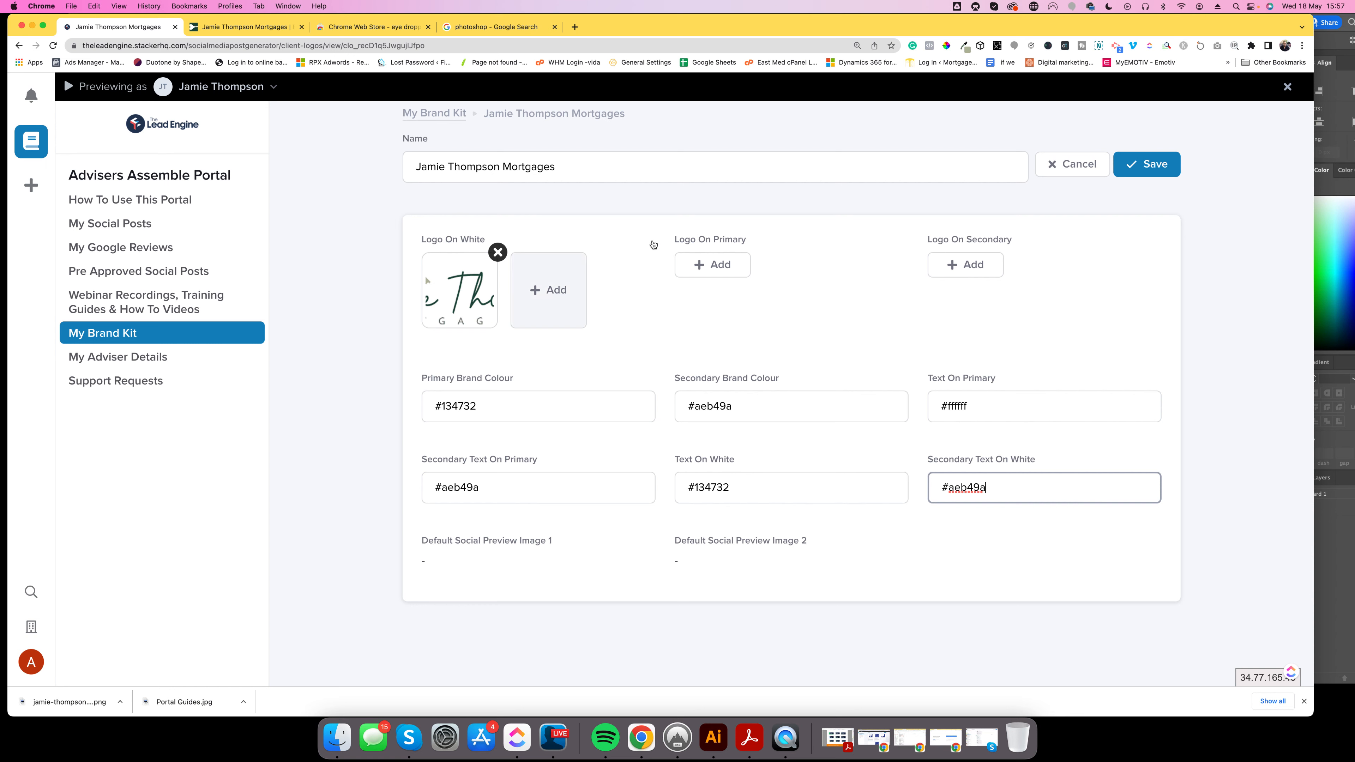
click(1151, 168)
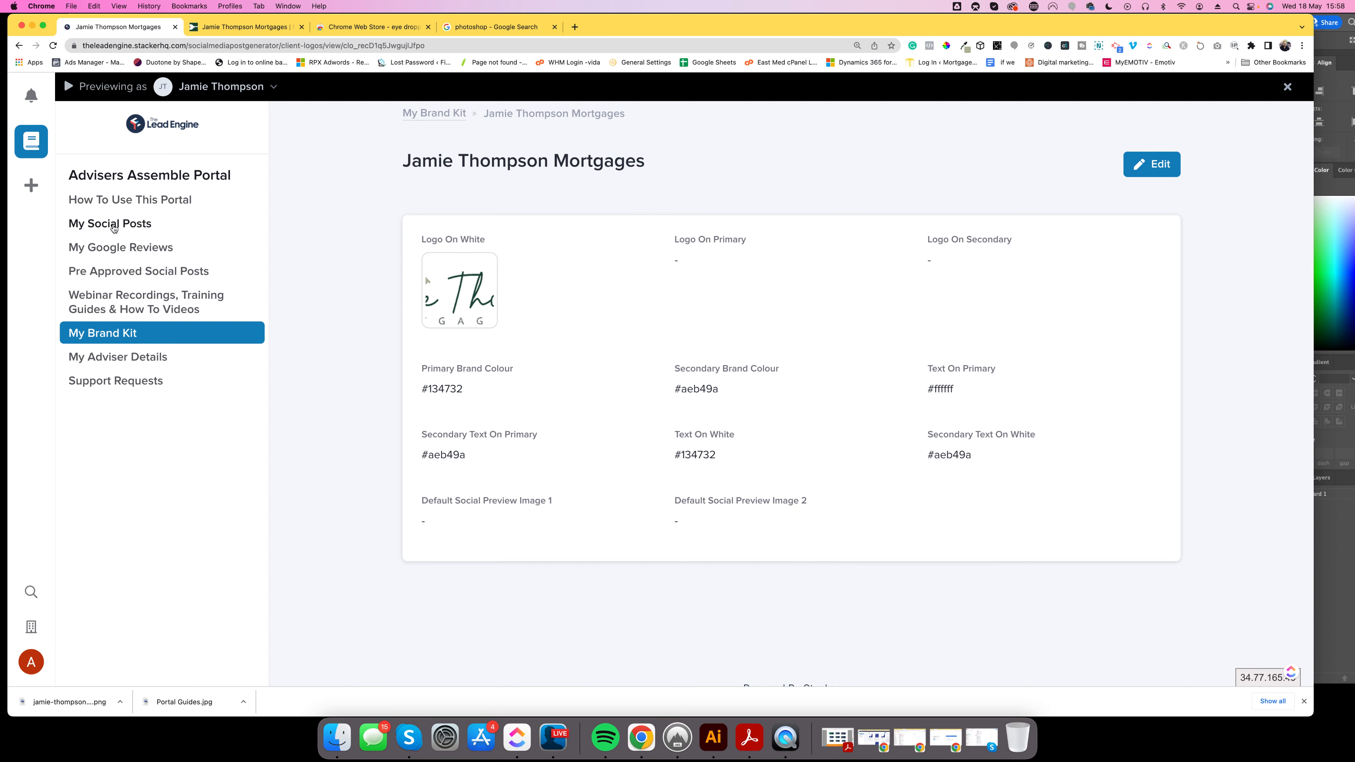
Go from My Google Reviews to My Brand Kit and review the saved mortgage brand's logo and colours.
click(130, 249)
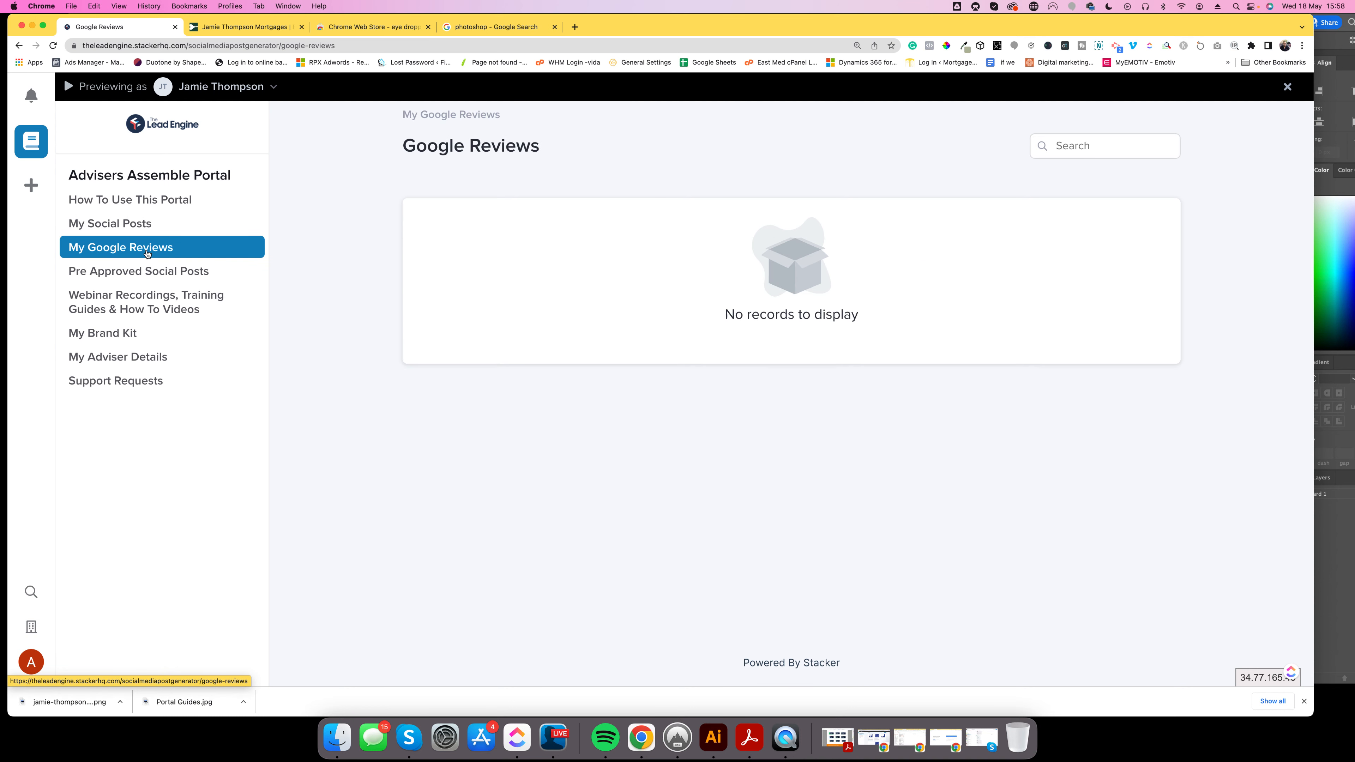
click(97, 333)
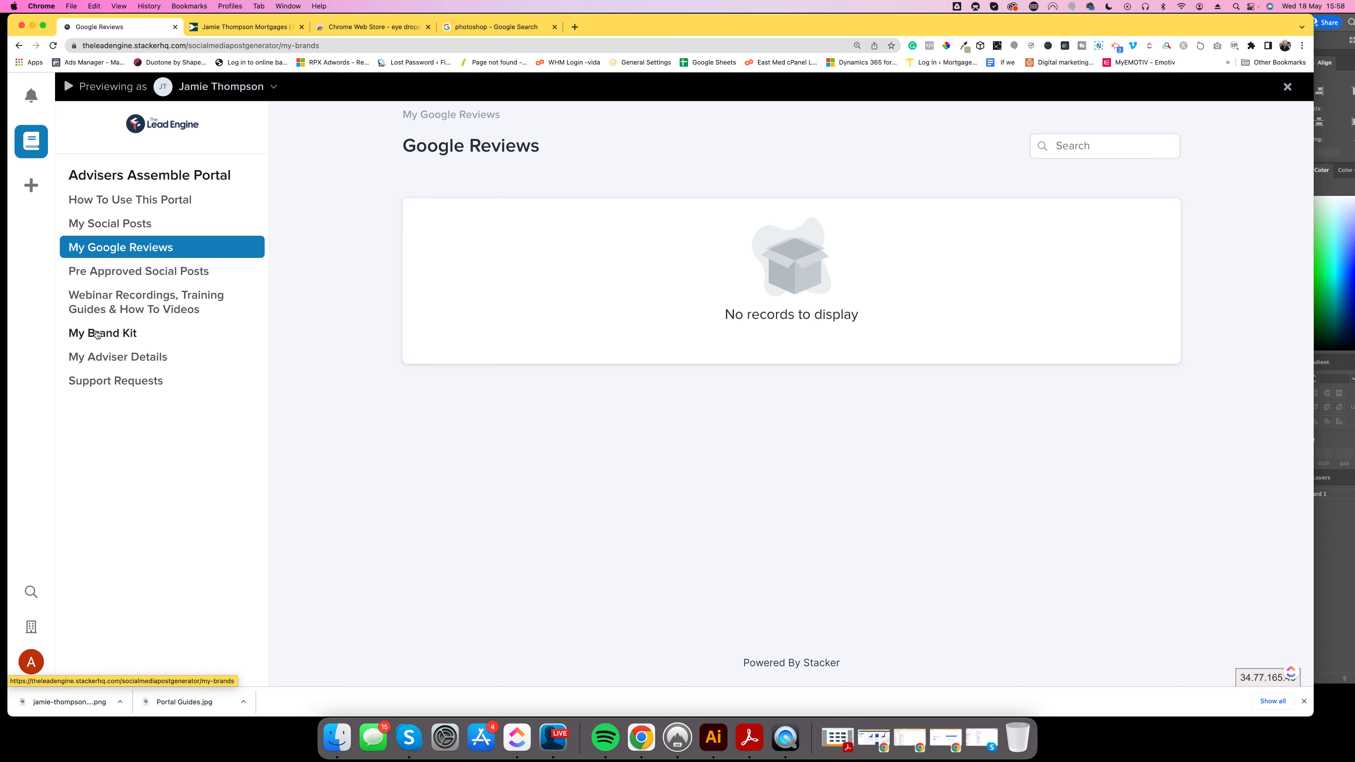
scroll(496, 477, down, 5)
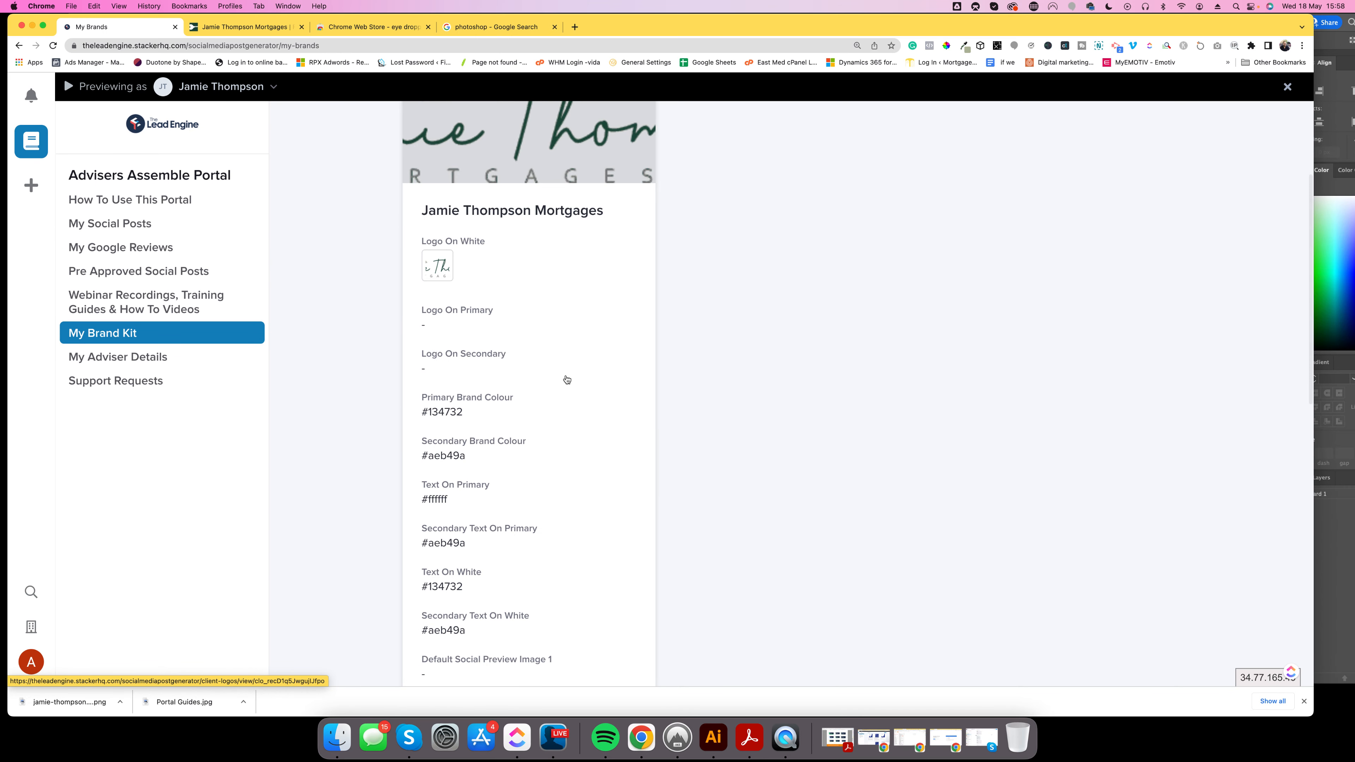
scroll(549, 388, down, 3)
scroll(532, 396, up, 4)
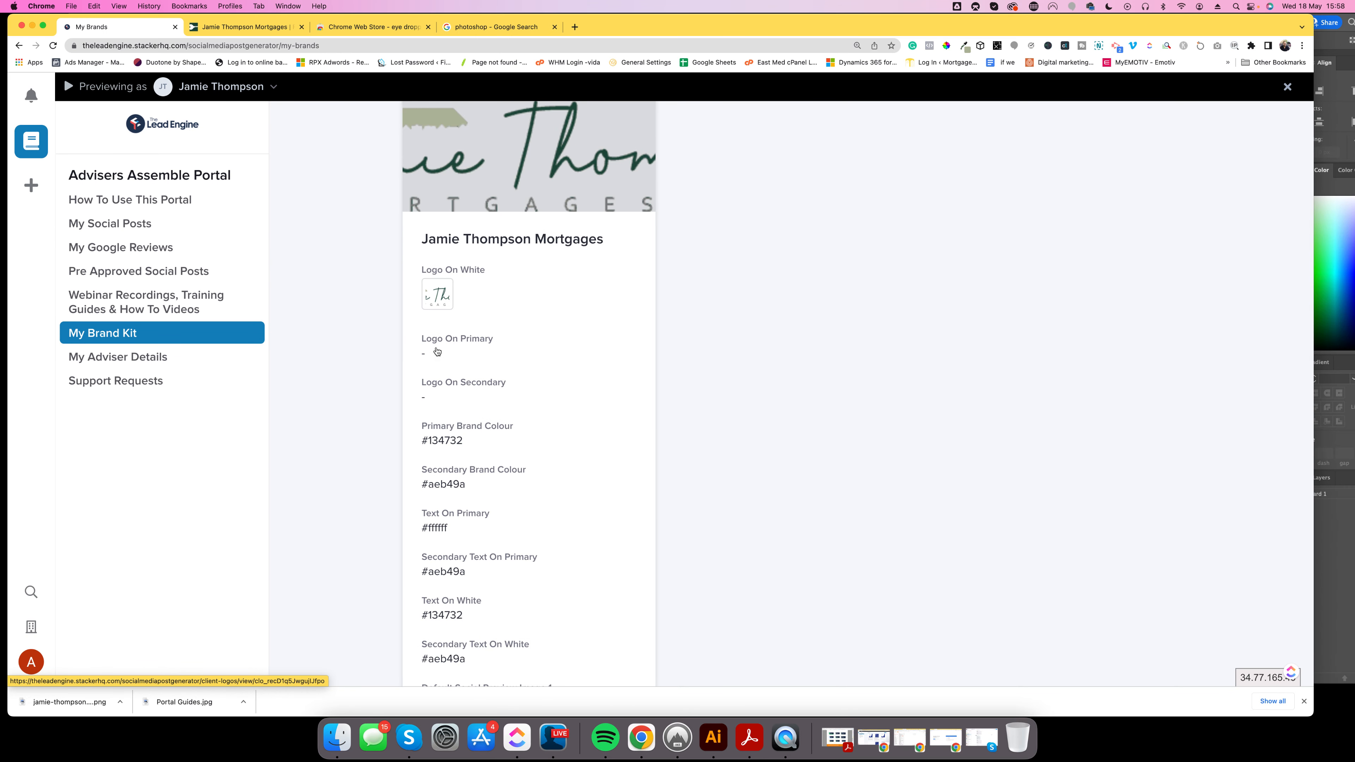
scroll(475, 364, up, 1)
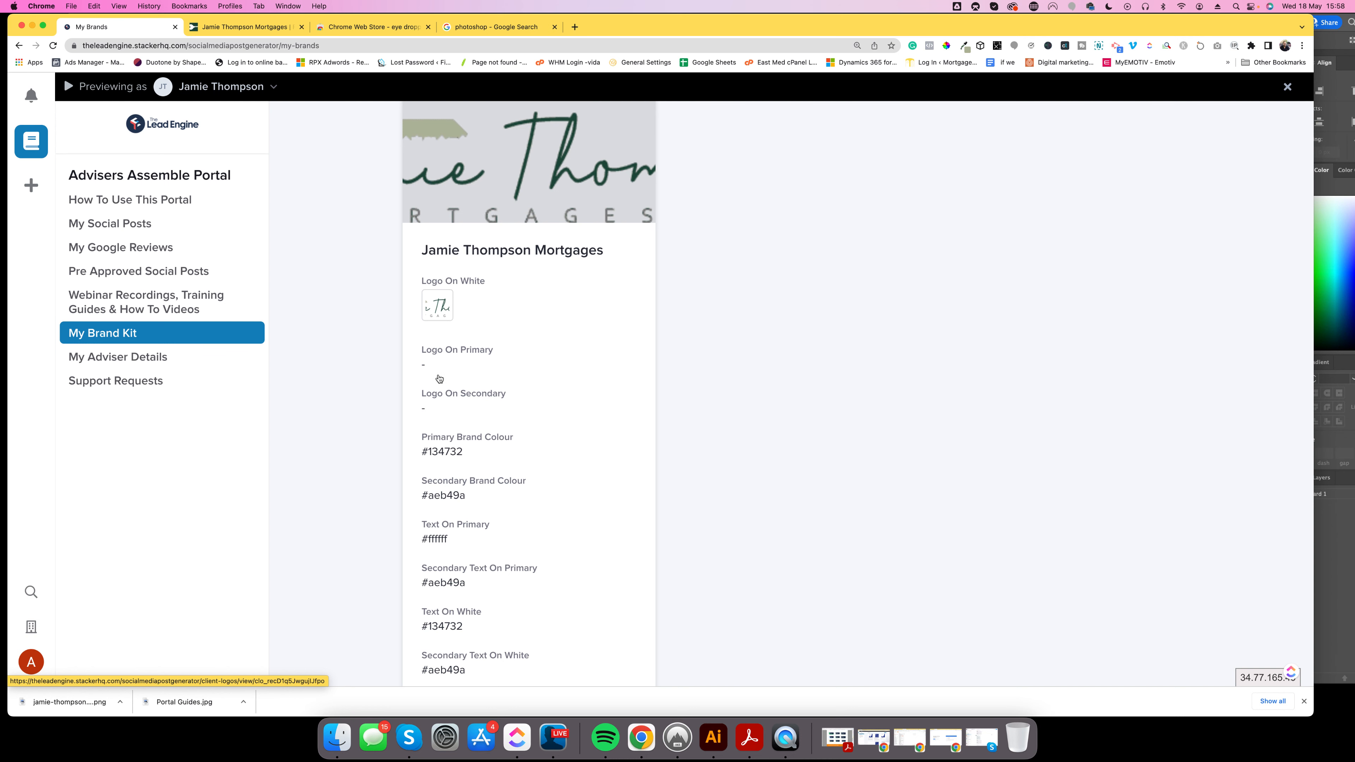
scroll(347, 379, up, 3)
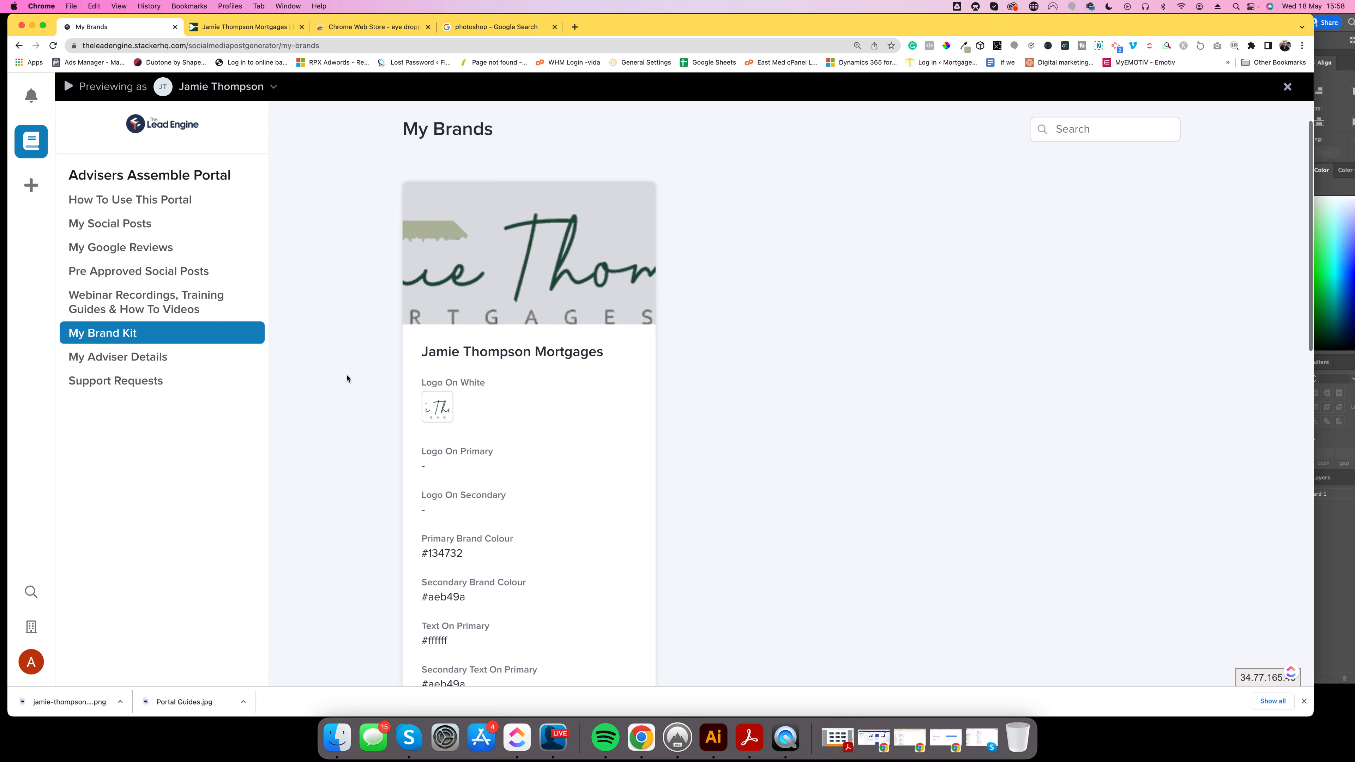
scroll(363, 372, down, 1)
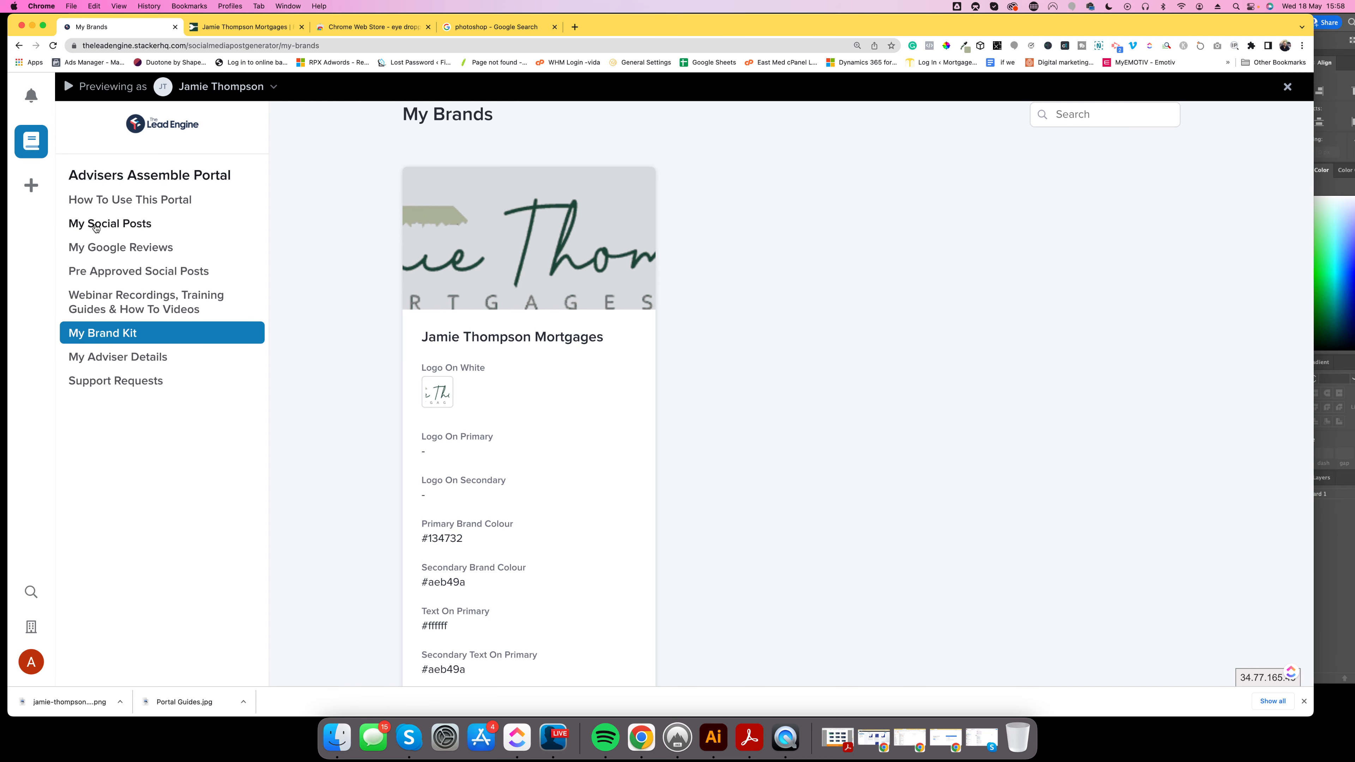